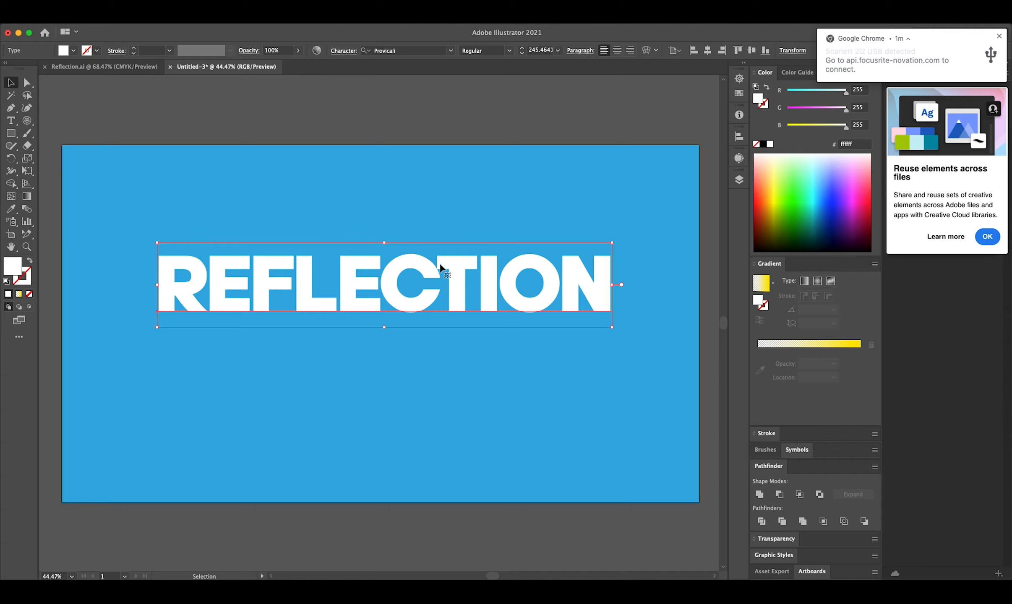
key("a")
key("v")
left_click(84, 21)
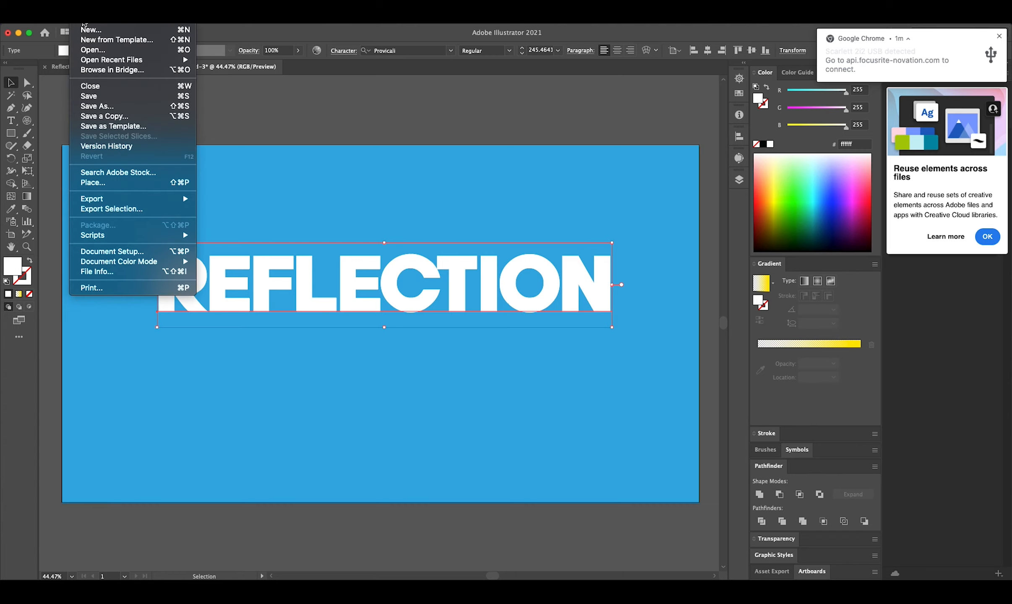
mouse_move(101, 24)
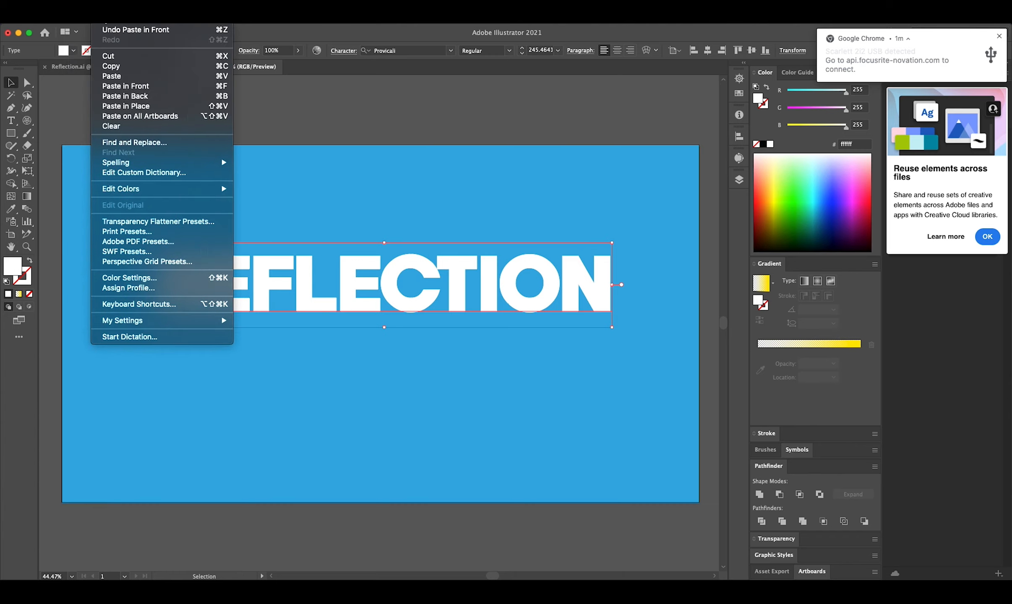
left_click(134, 107)
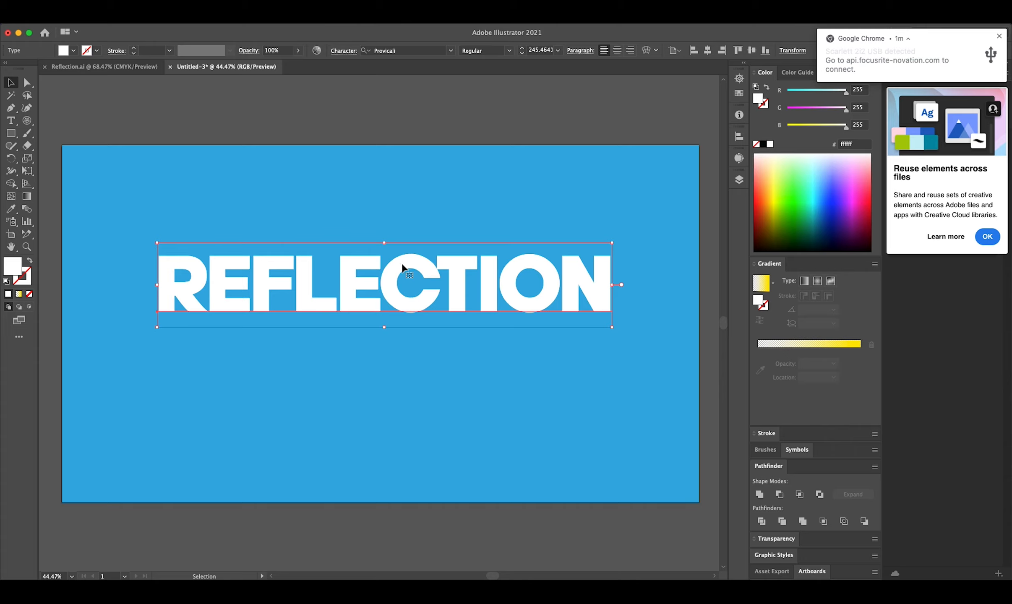
Try to flip the copied REFLECTION text downward by hand and undo the changes
left_click_drag(414, 255, 441, 230)
key("super+z")
left_click_drag(381, 241, 373, 287)
key("super+z")
left_click_drag(385, 243, 386, 397)
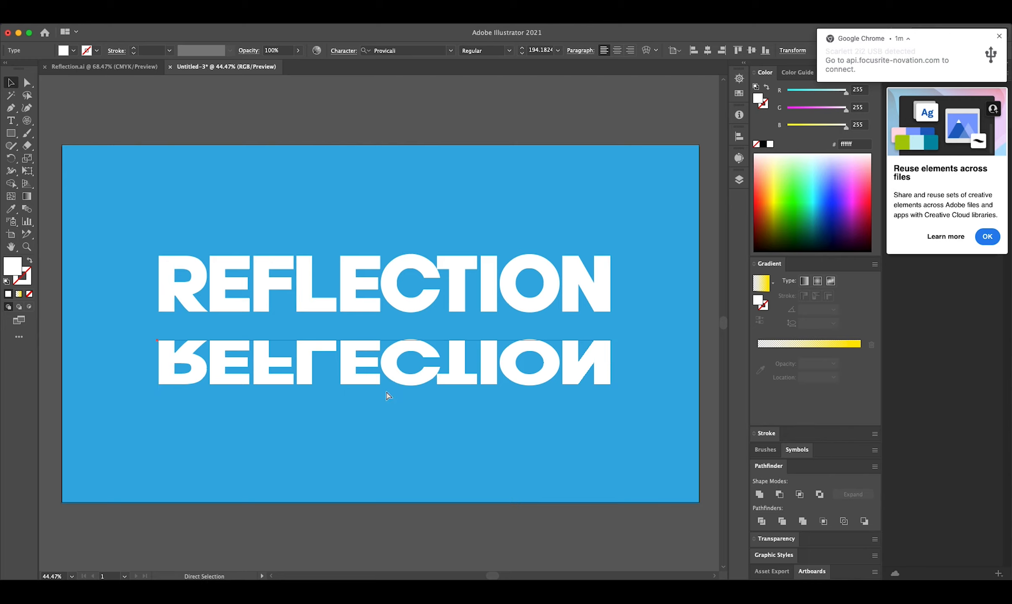
key("super+z")
right_click(387, 270)
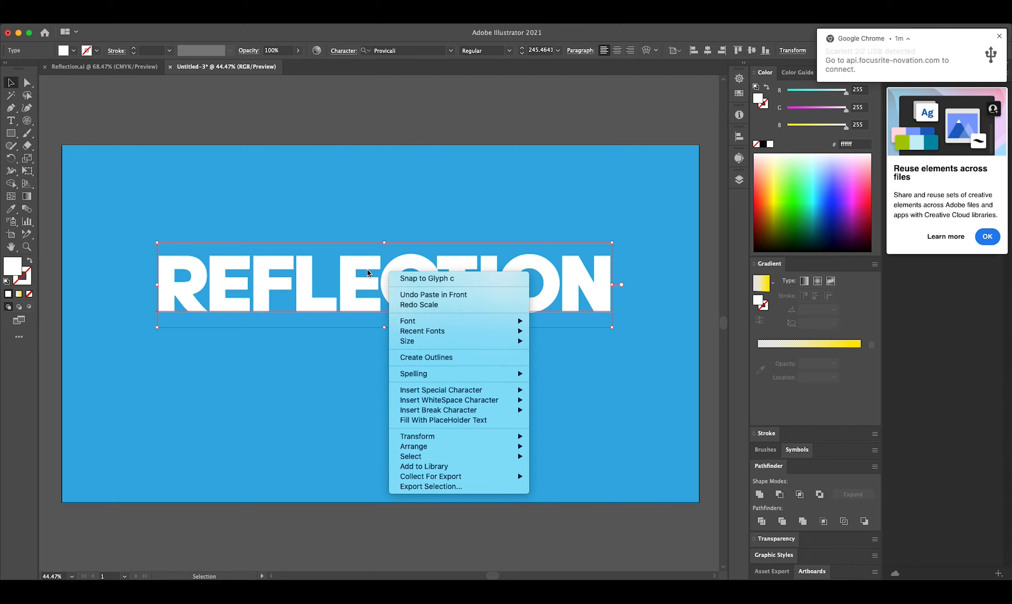
mouse_move(493, 455)
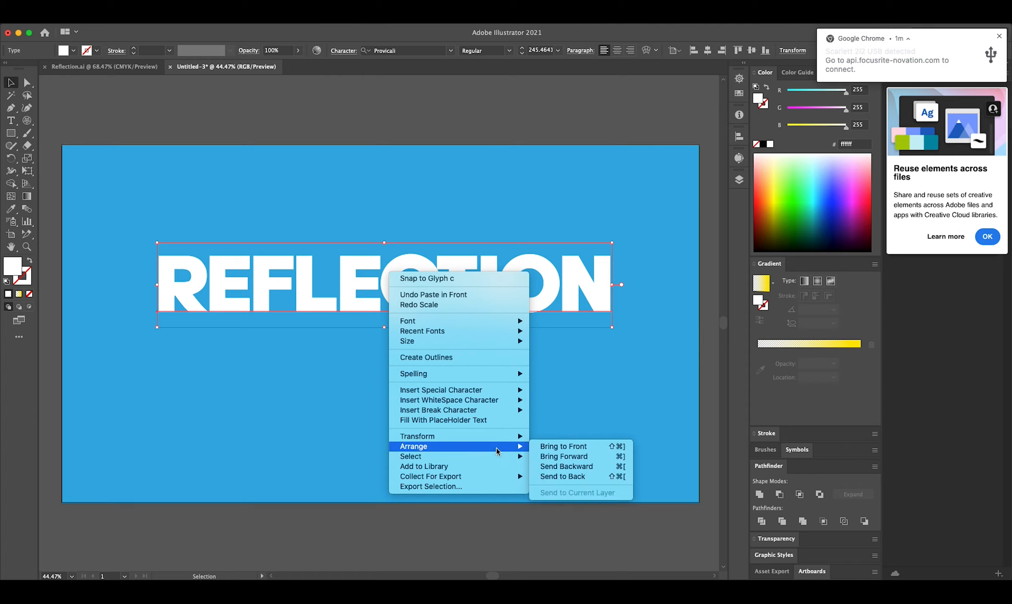
mouse_move(480, 438)
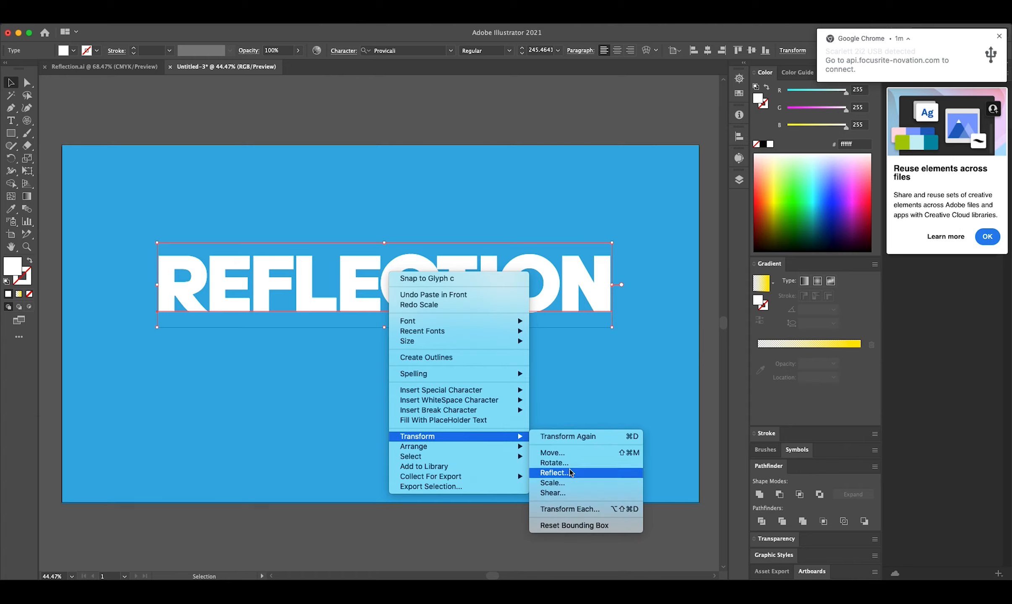
left_click(285, 308)
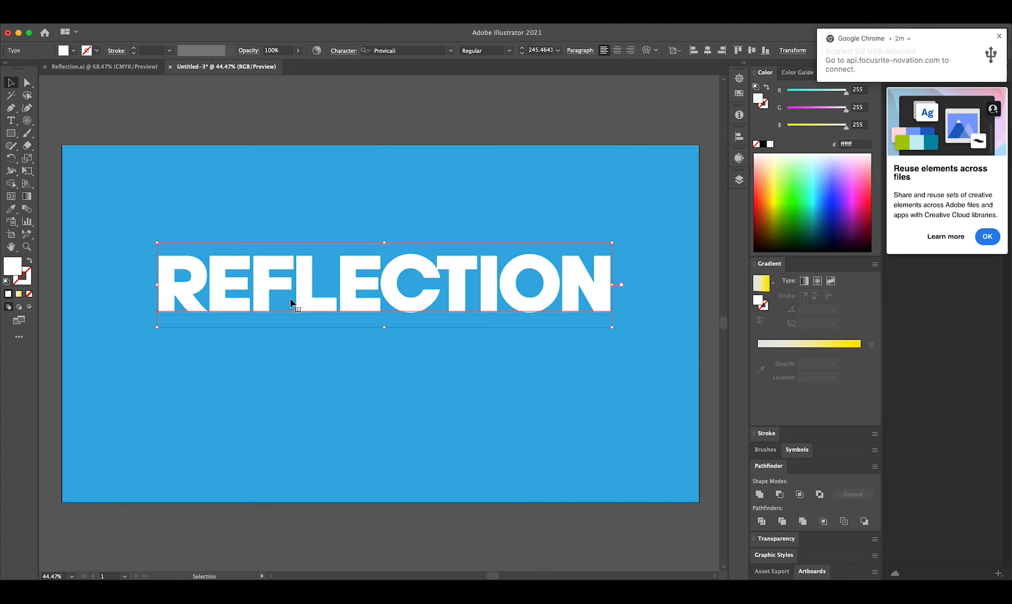
Reflect the copied REFLECTION text across the horizontal axis
left_click(128, 24)
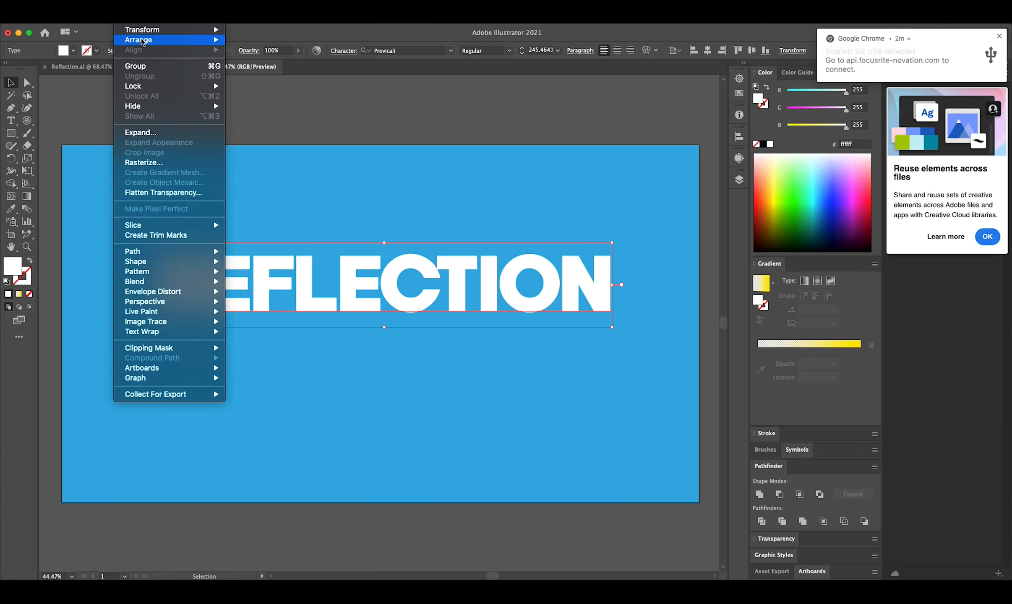
mouse_move(142, 29)
left_click(282, 70)
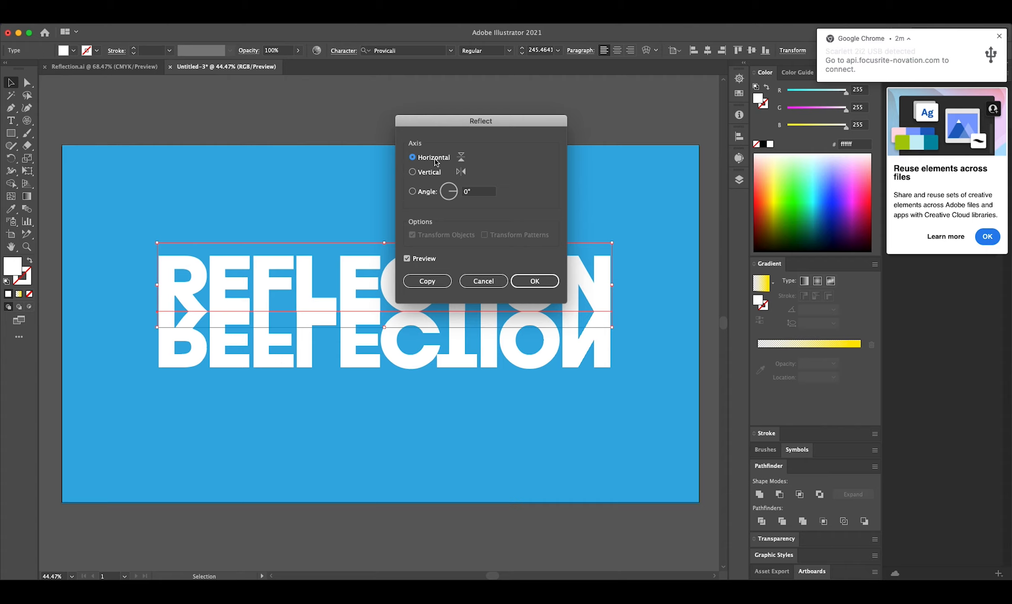
left_click(539, 285)
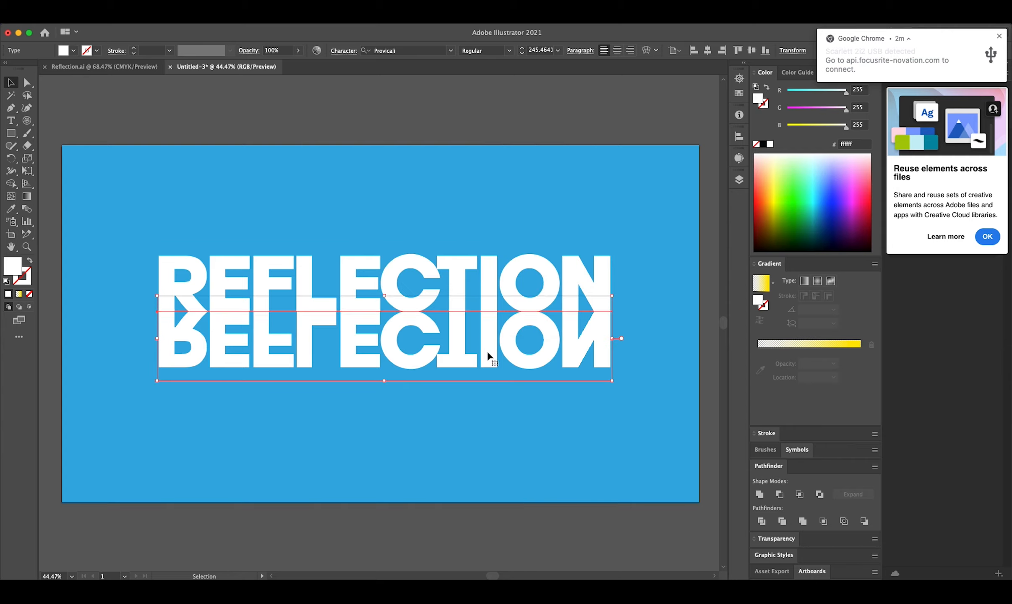
Nudge the mirrored text slightly down to leave a thin gap below the upright word, and deselect it
key("Down")
key("Down")
key("Down")
key("Down")
key("Down")
key("Down")
key("Down")
key("Down")
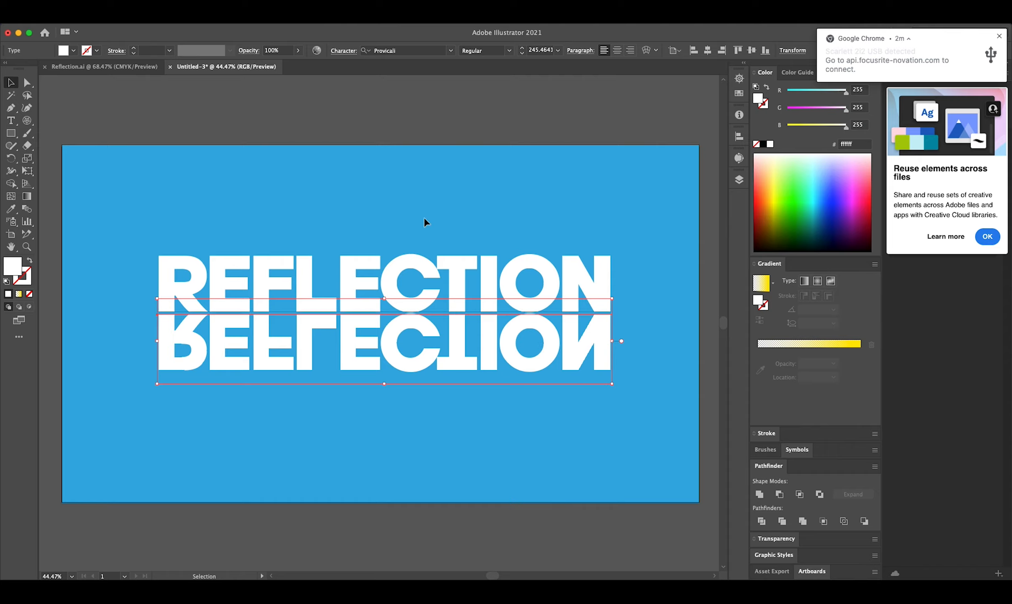
left_click(397, 164)
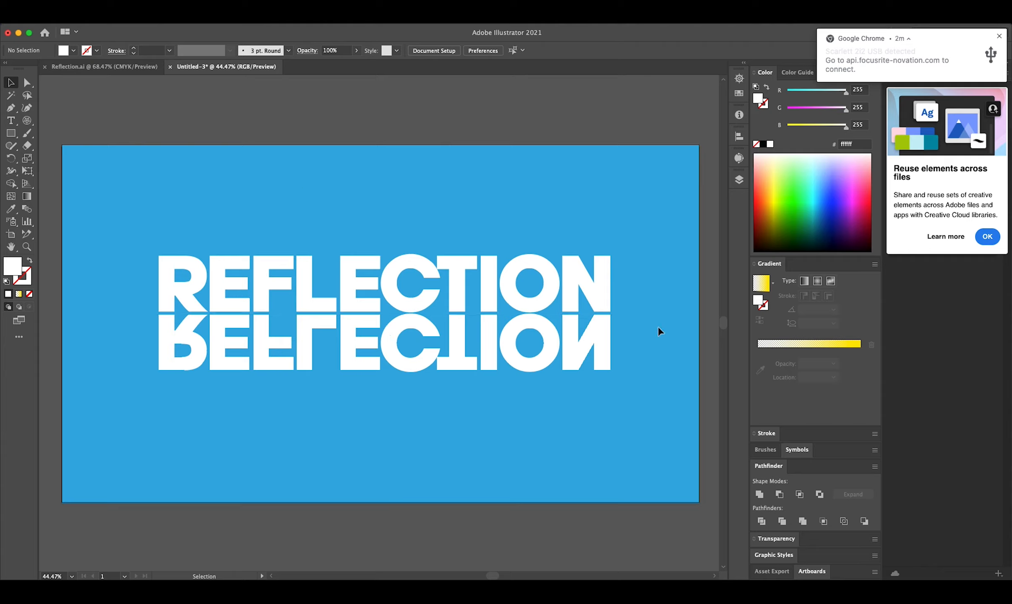
Show the mirrored text's appearance attributes and add a new fill with a white-to-black linear gradient
left_click(569, 340)
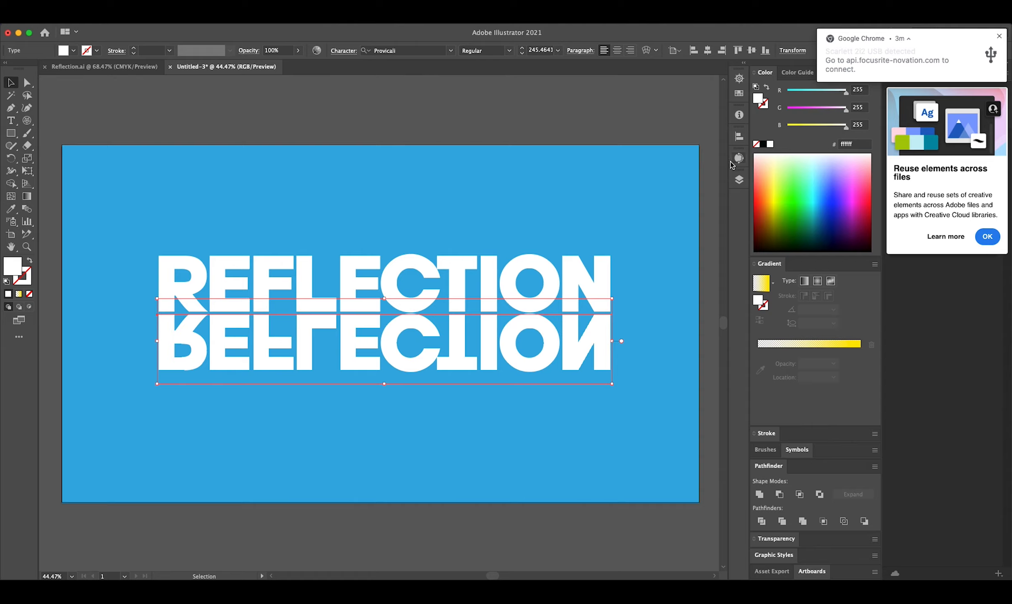
left_click(281, 25)
left_click(338, 169)
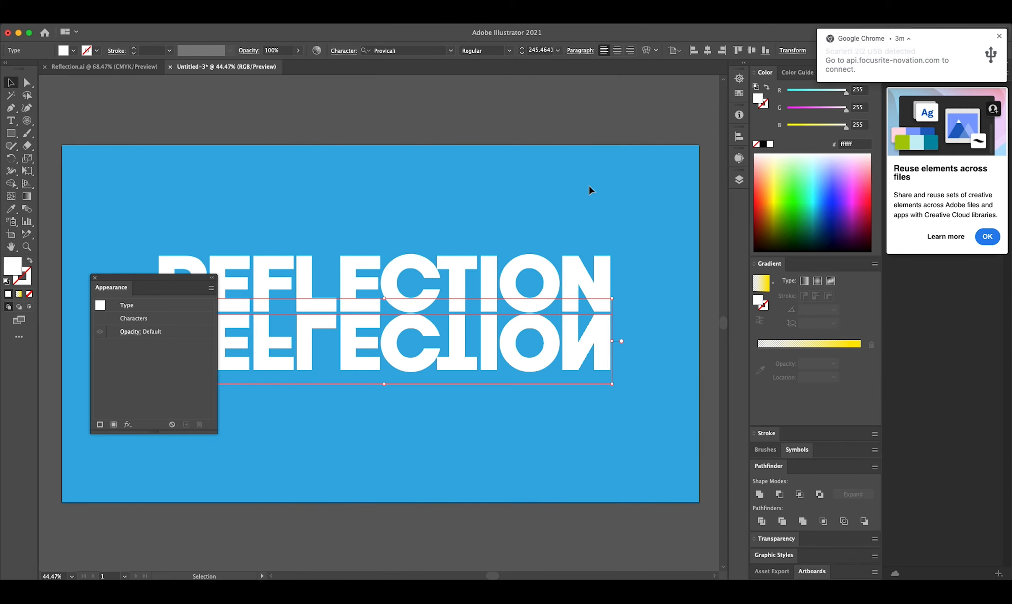
left_click(113, 425)
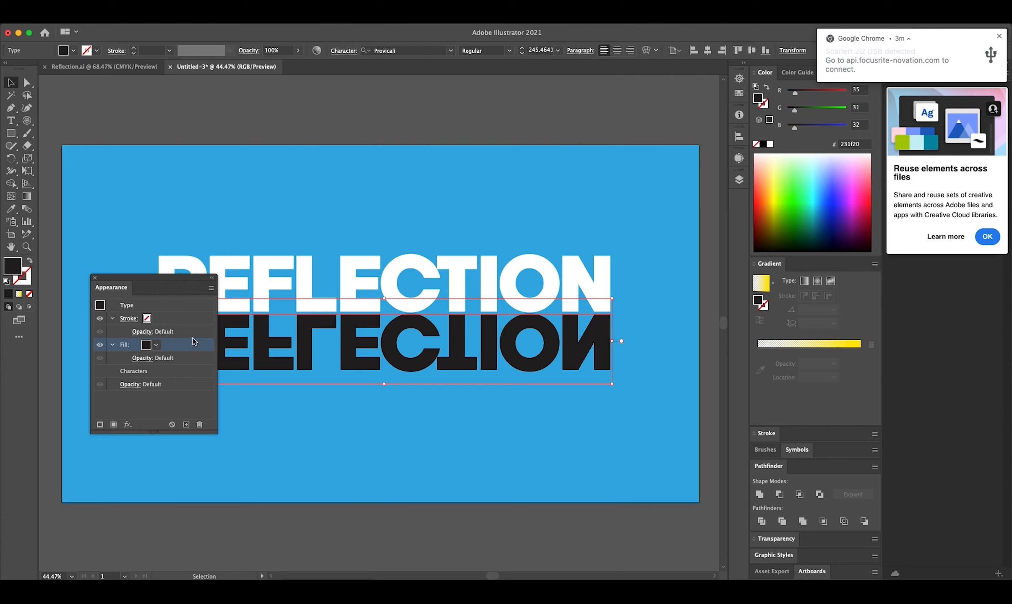
left_click(156, 345)
left_click(44, 387)
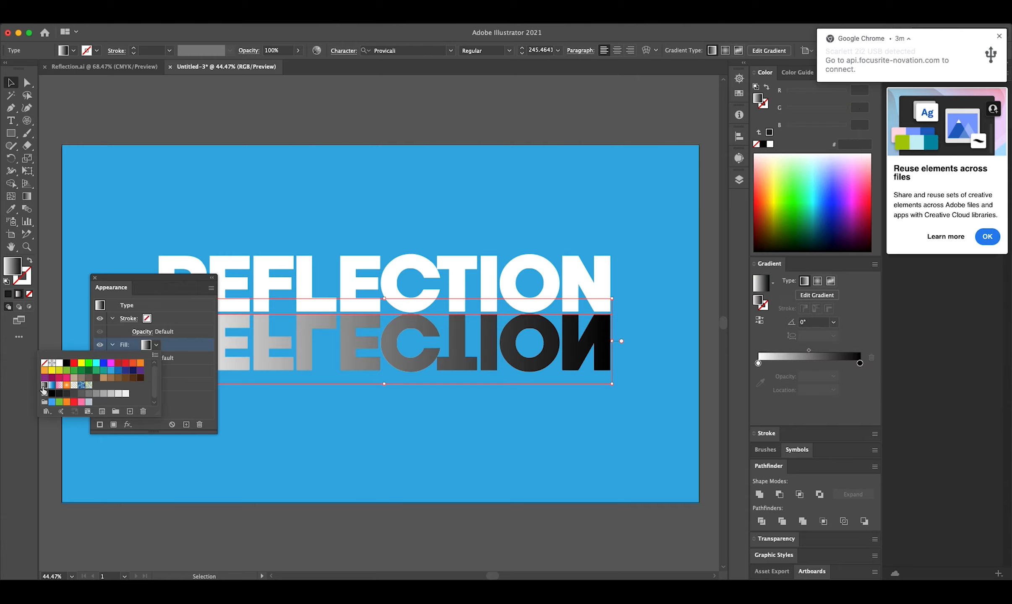
left_click(208, 399)
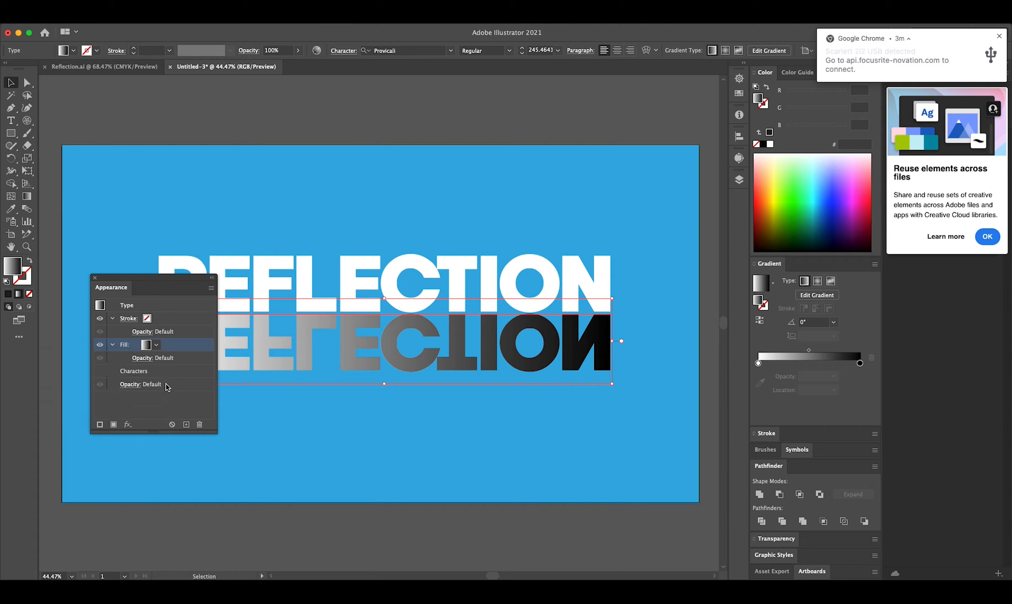
left_click_drag(126, 280, 131, 151)
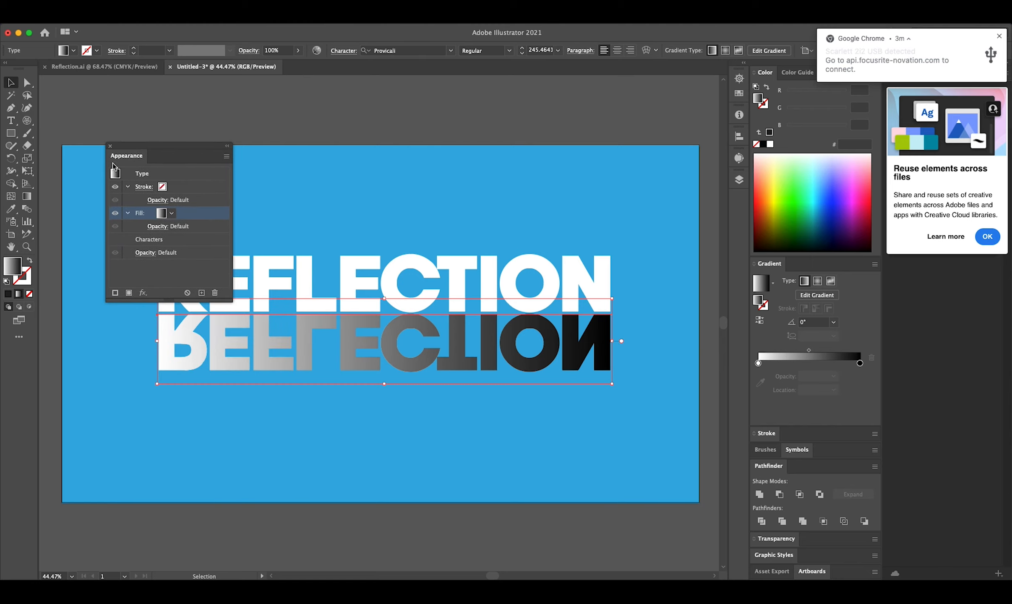
Draw a rectangle about 364 × 306 px above the word, straddling the artboard's upper edge
left_click(10, 133)
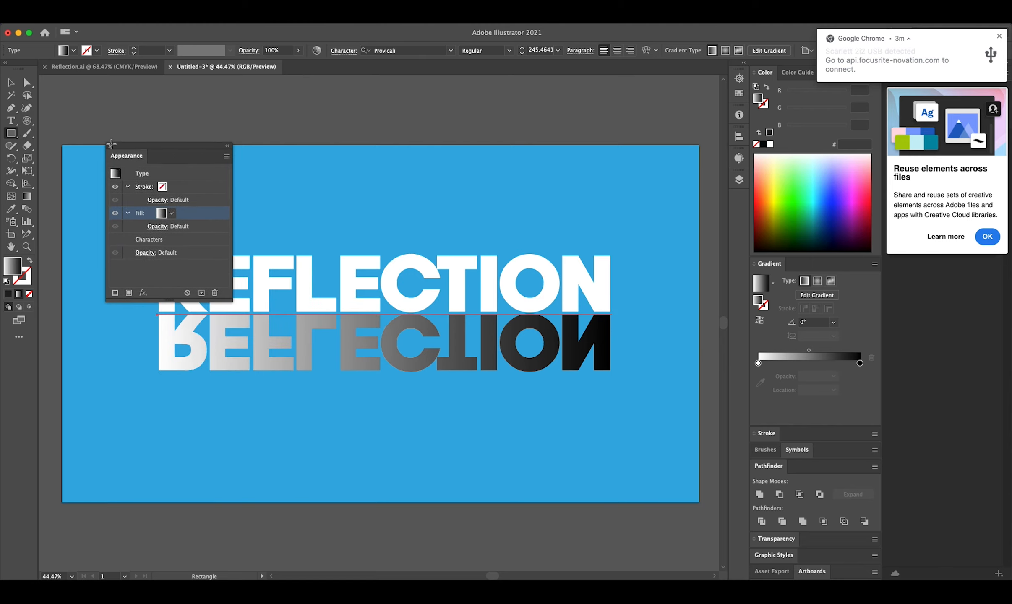
left_click_drag(328, 109, 449, 210)
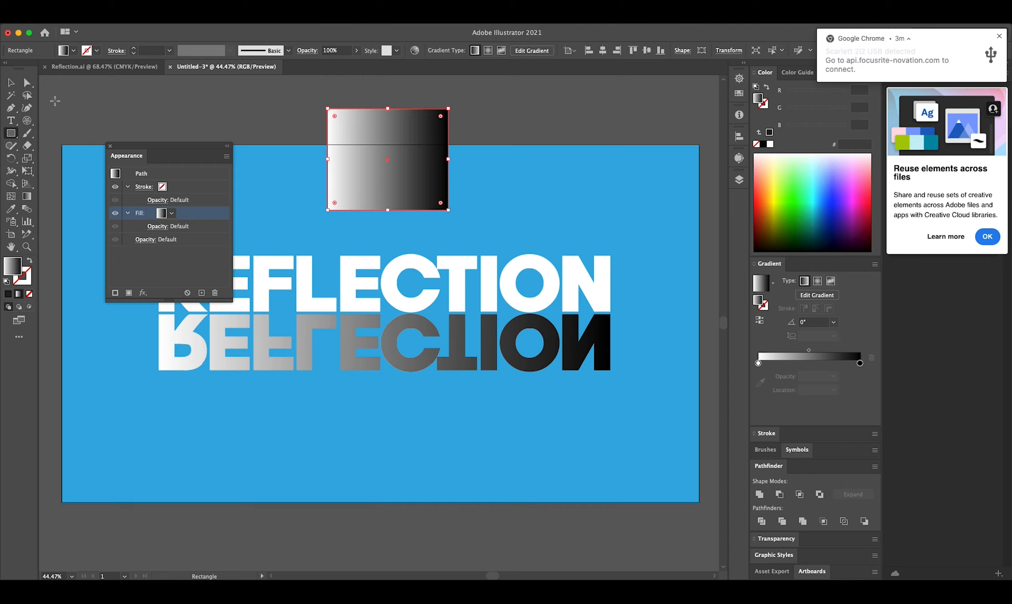
left_click(11, 82)
left_click(271, 116)
Change the rectangle's fill from the gradient to solid black
left_click(361, 132)
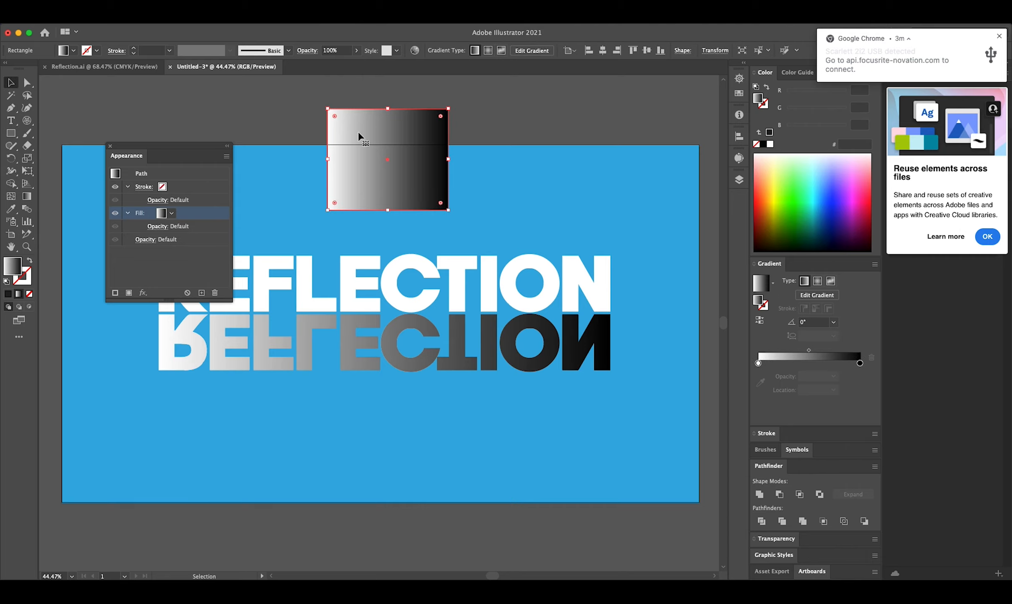
left_click(169, 215)
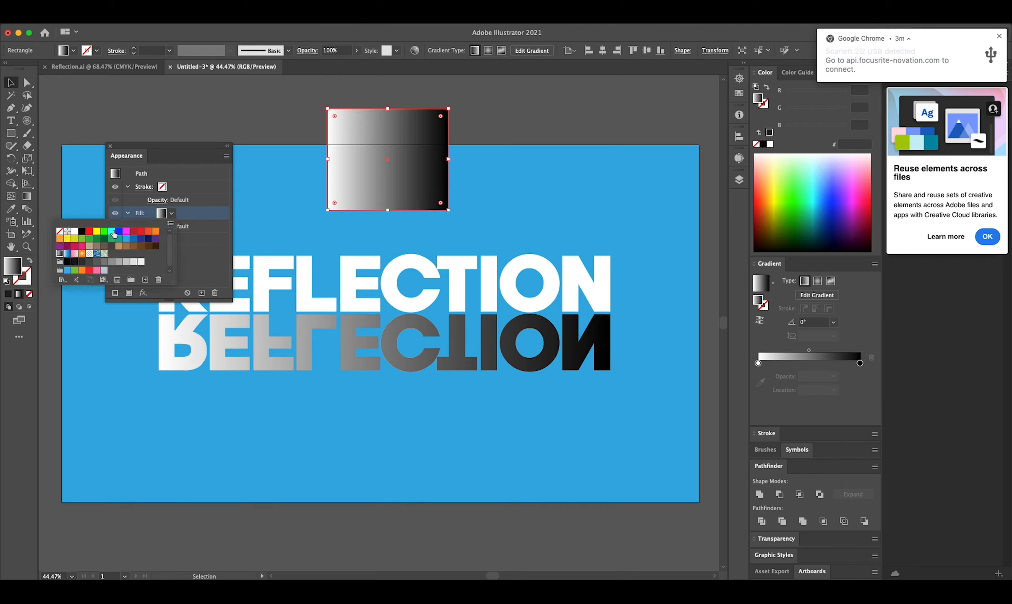
left_click(82, 232)
left_click(247, 98)
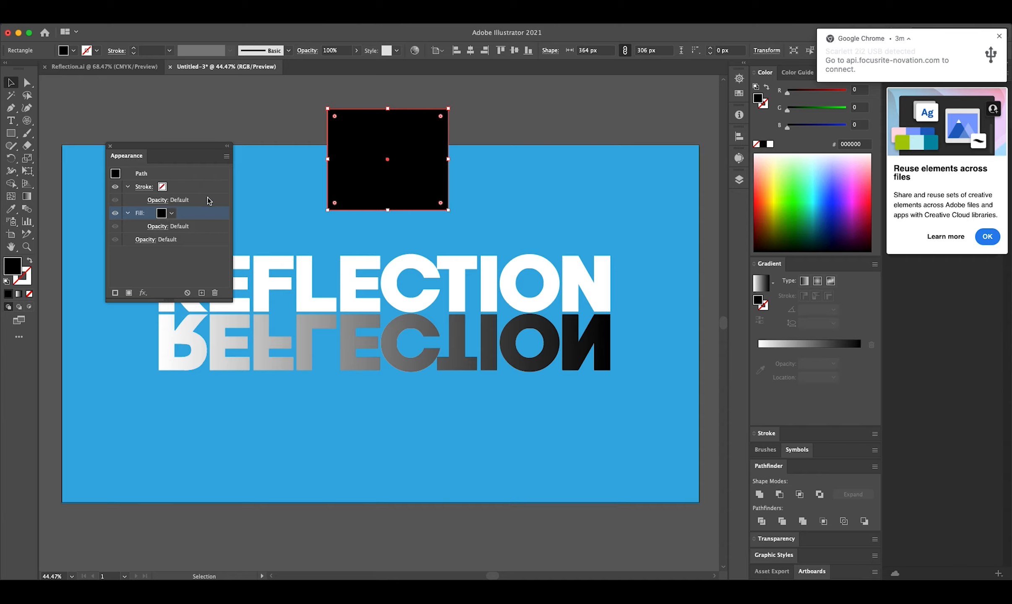
Apply a Gaussian Blur effect to the black rectangle above the word, and deselect it
left_click(304, 277)
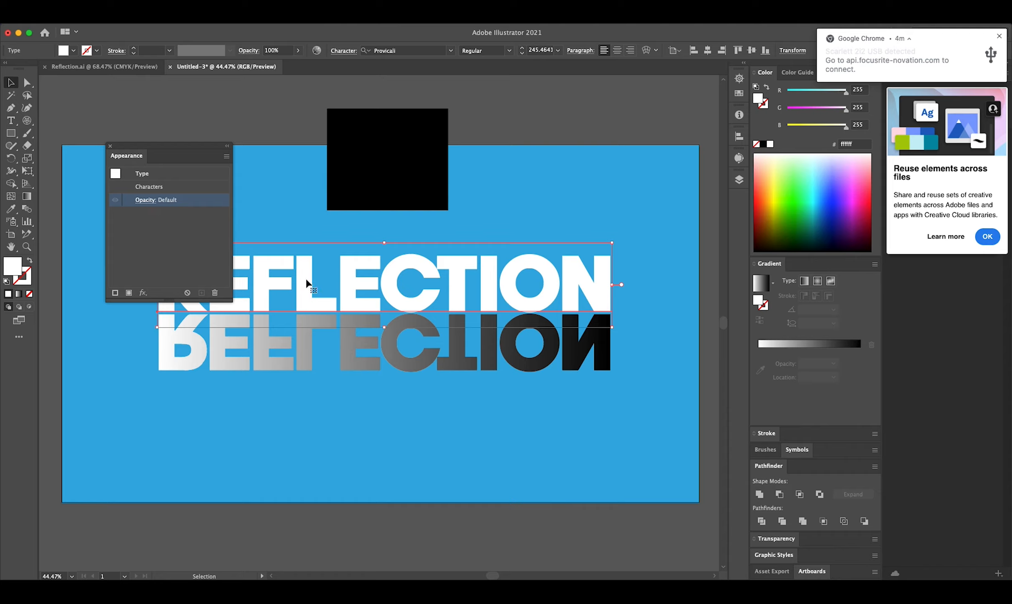
left_click(334, 204)
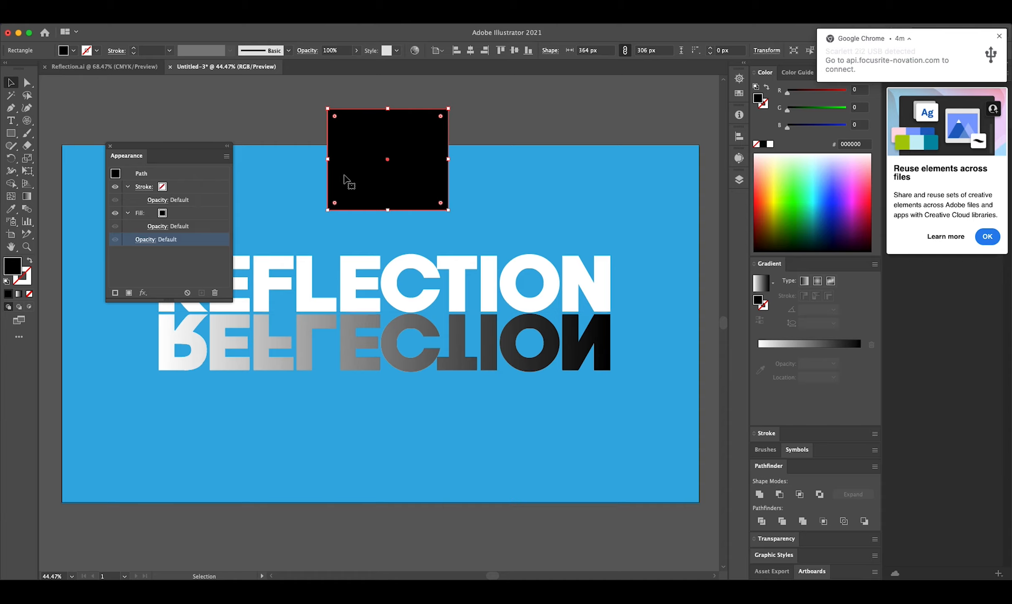
left_click(222, 22)
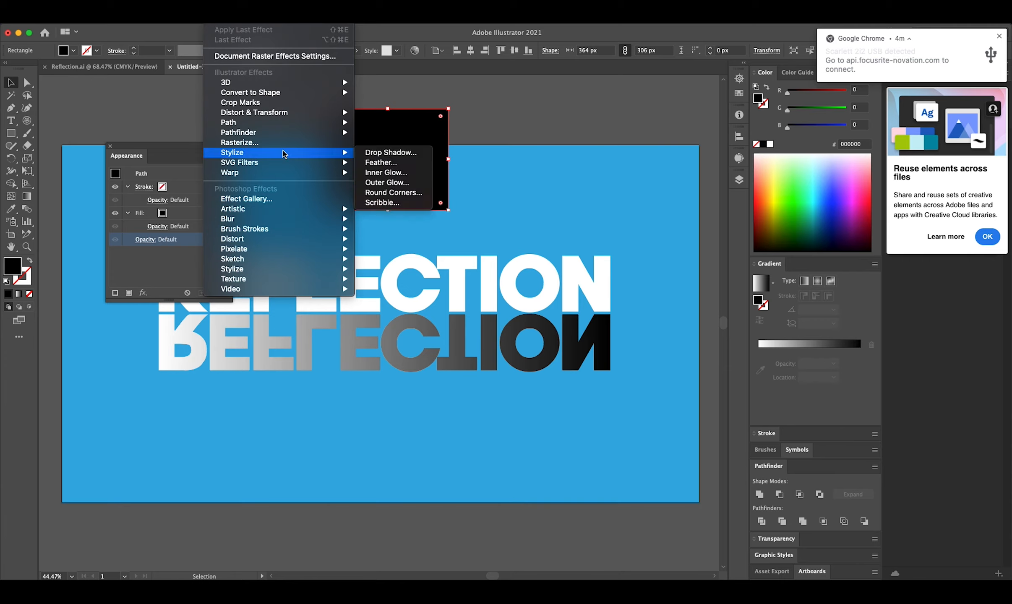
mouse_move(303, 224)
left_click(408, 221)
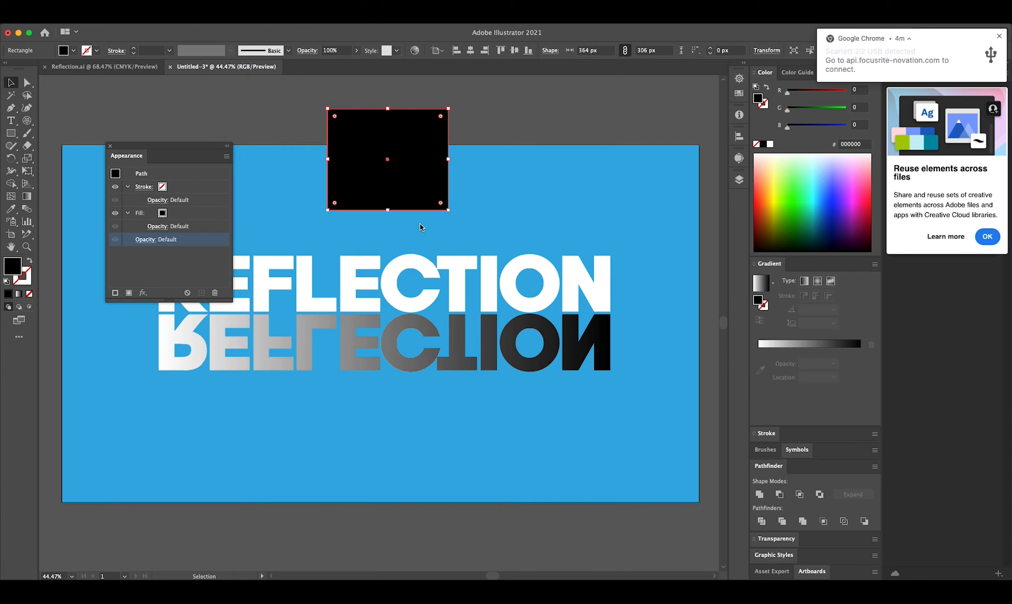
left_click(496, 205)
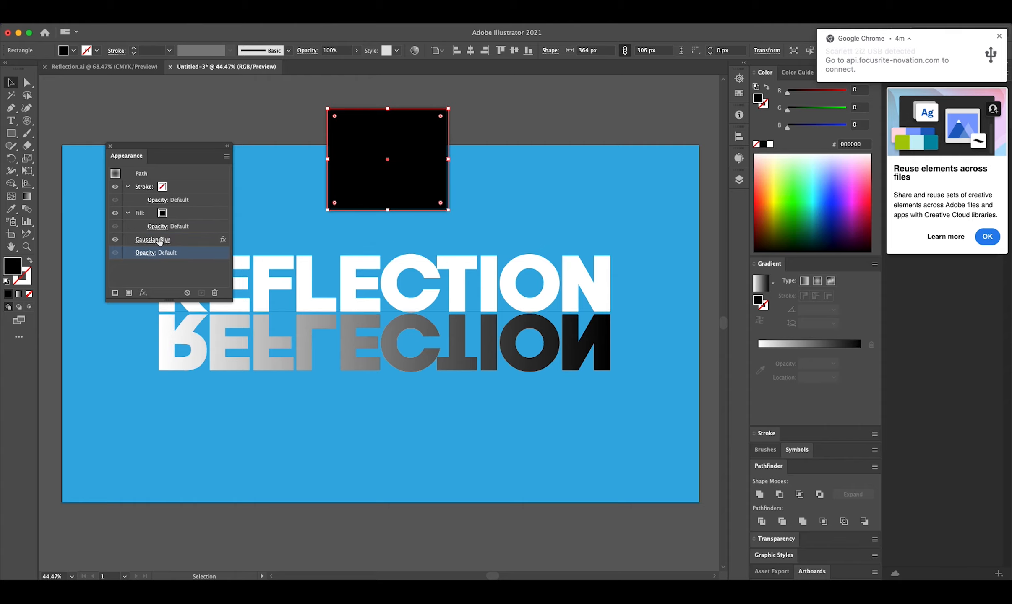
left_click(263, 199)
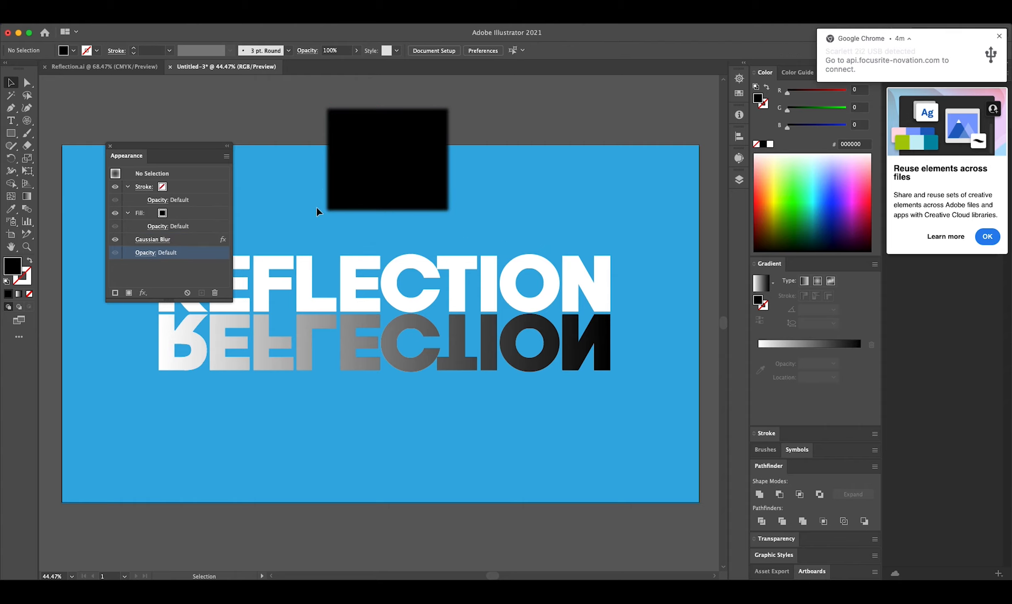
Edit the black rectangle's existing Gaussian Blur effect to give it a larger radius
left_click(153, 241)
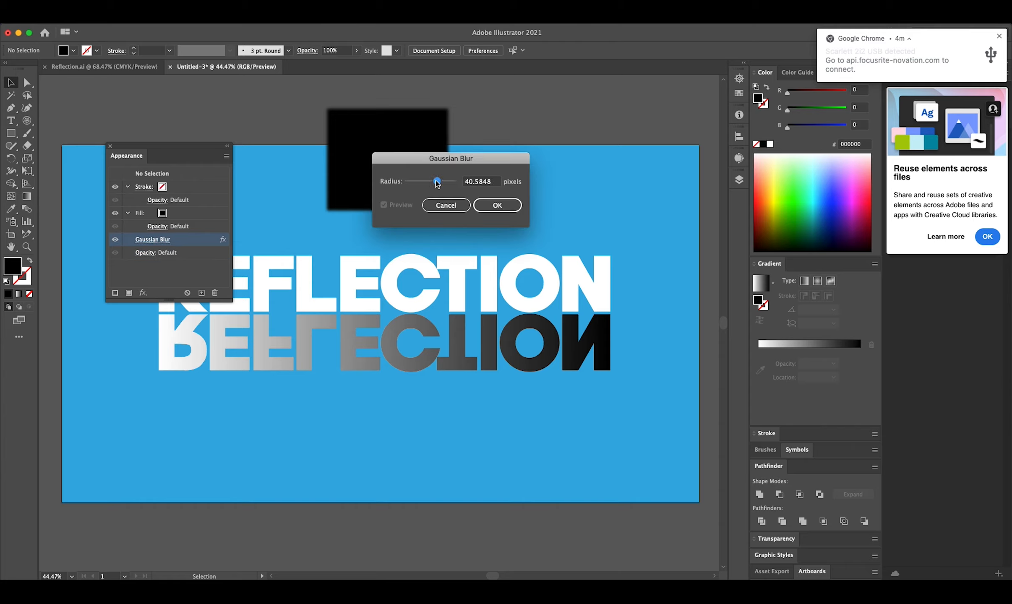
left_click(491, 208)
left_click(406, 177)
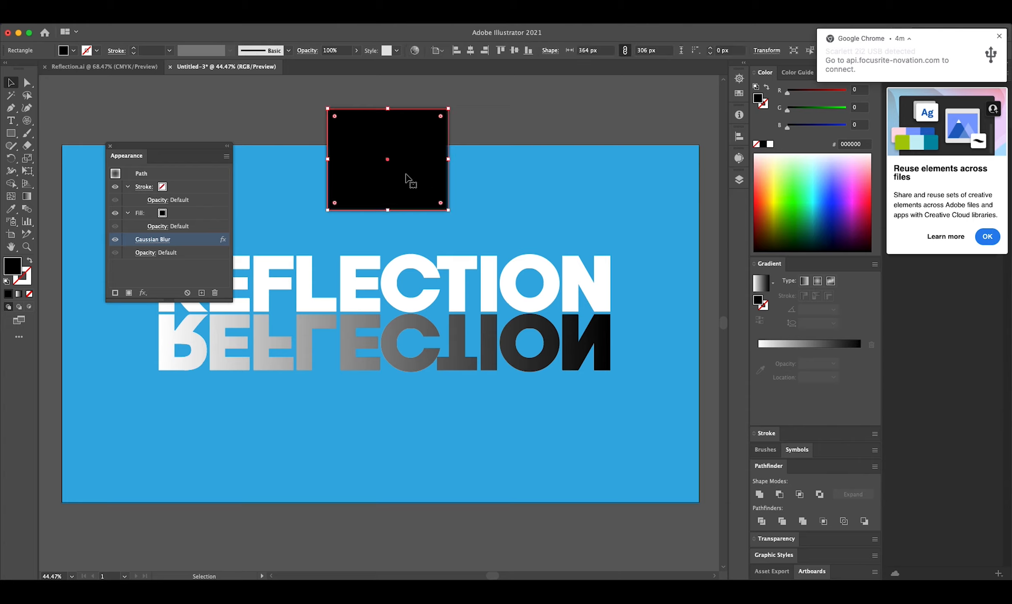
left_click(159, 240)
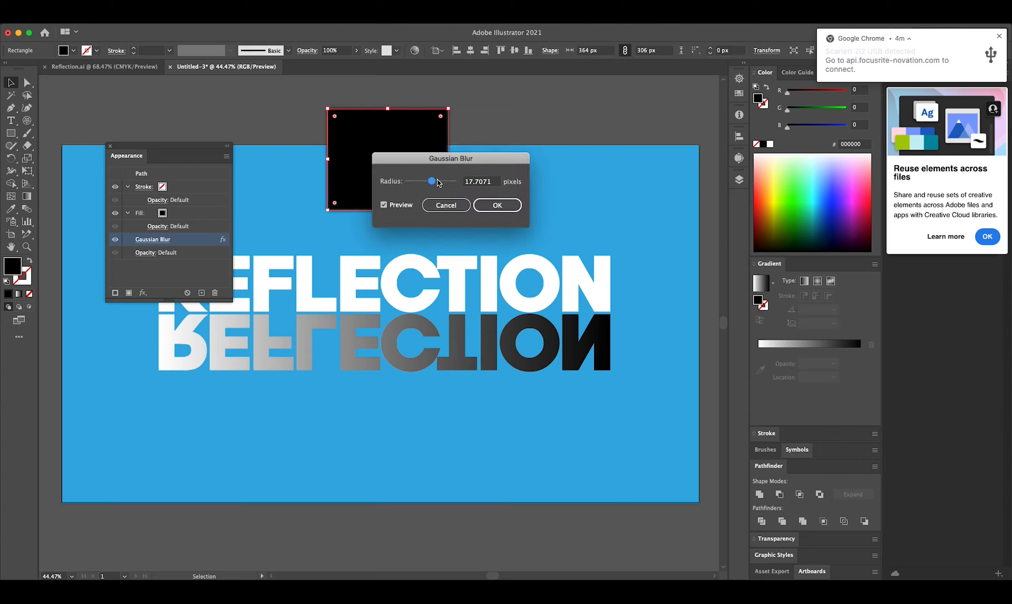
left_click(498, 206)
left_click(562, 207)
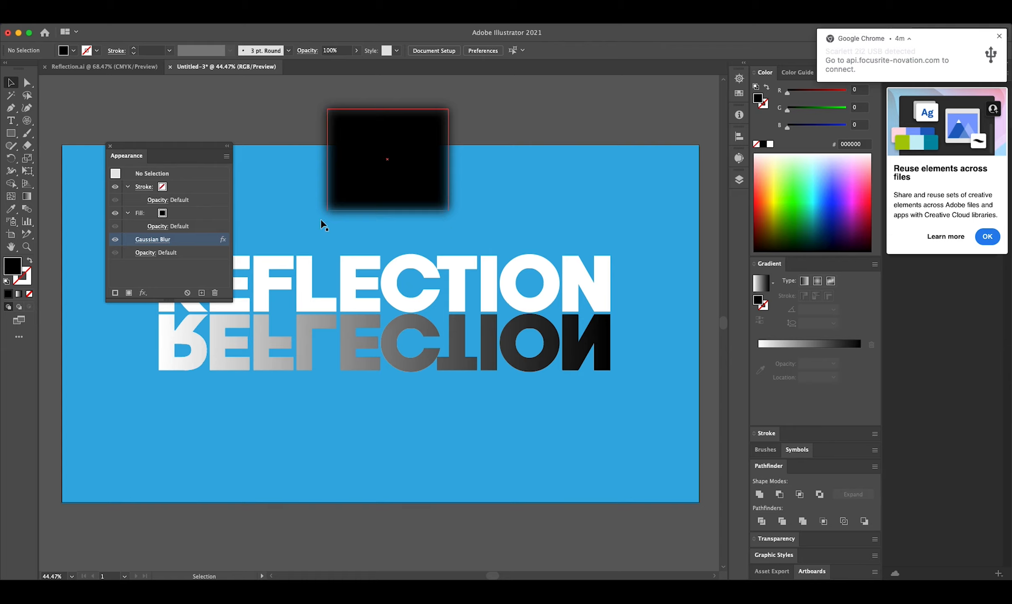
Set the white gradient stop's opacity to 0% in the mirrored word's fill, and deselect the word
left_click(305, 348)
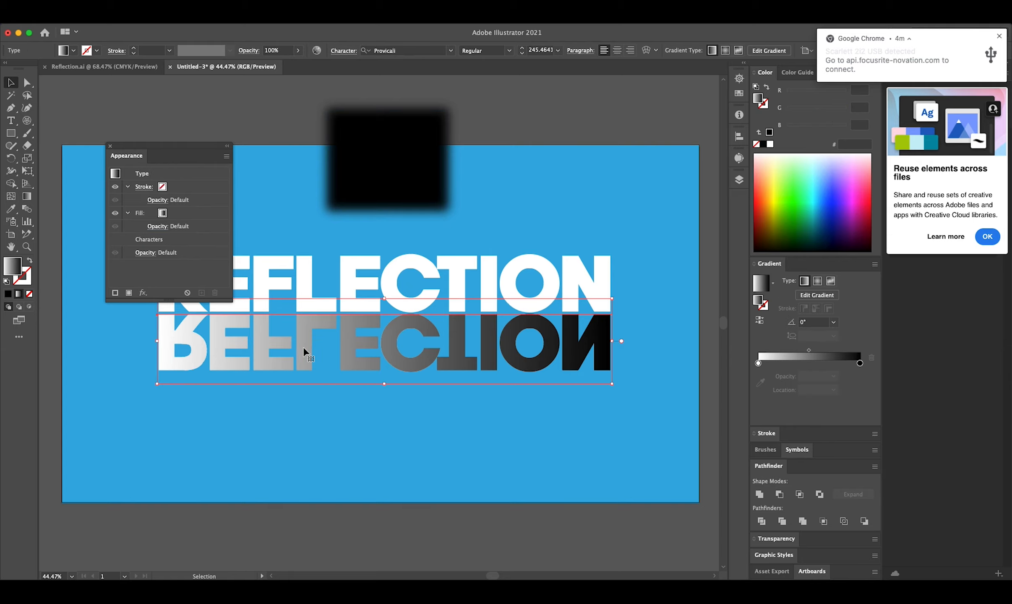
left_click(165, 213)
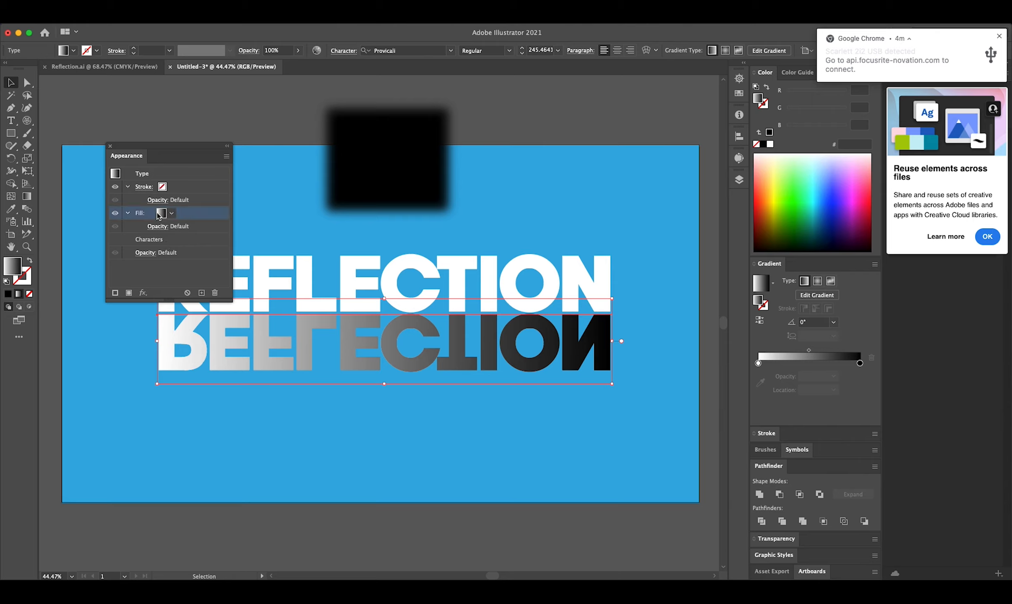
left_click(172, 213)
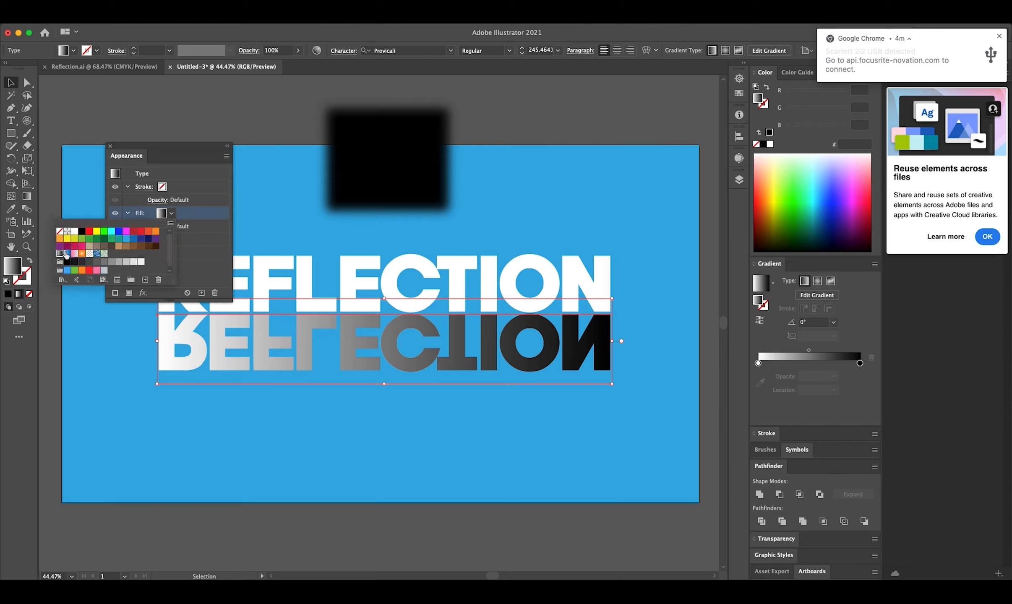
left_click(208, 269)
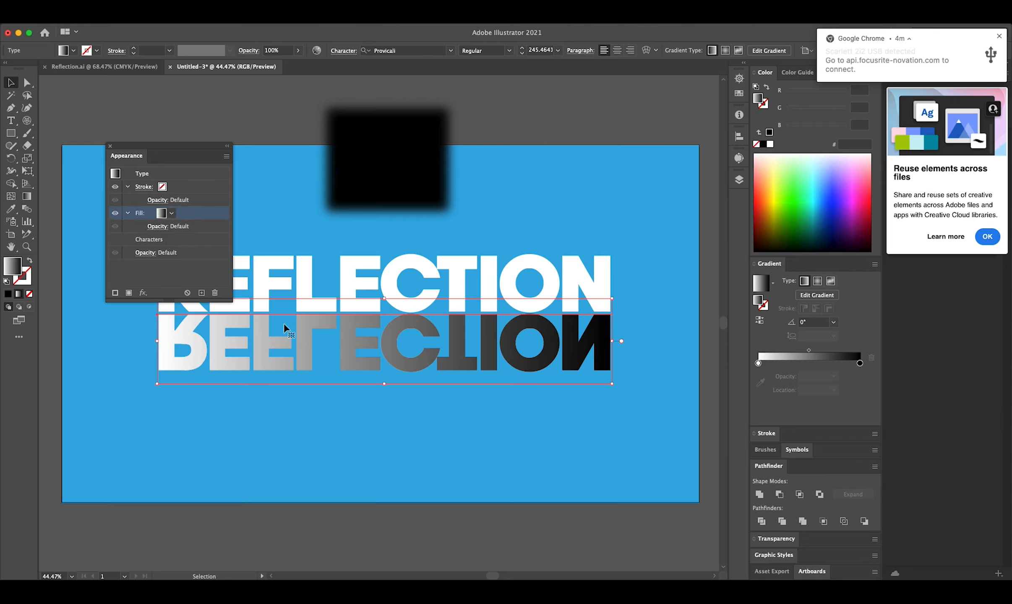
left_click(759, 363)
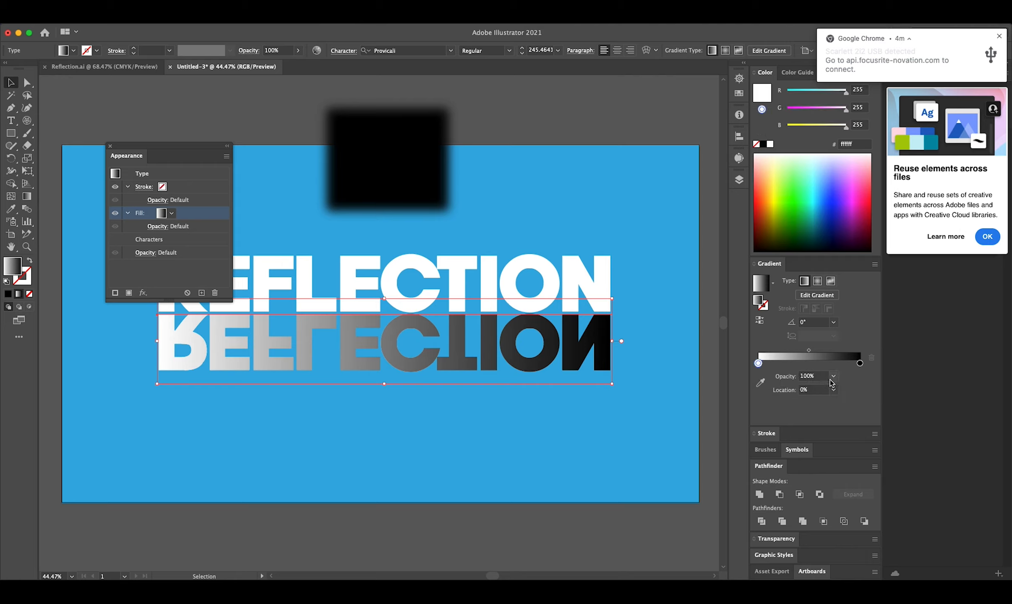
left_click(834, 376)
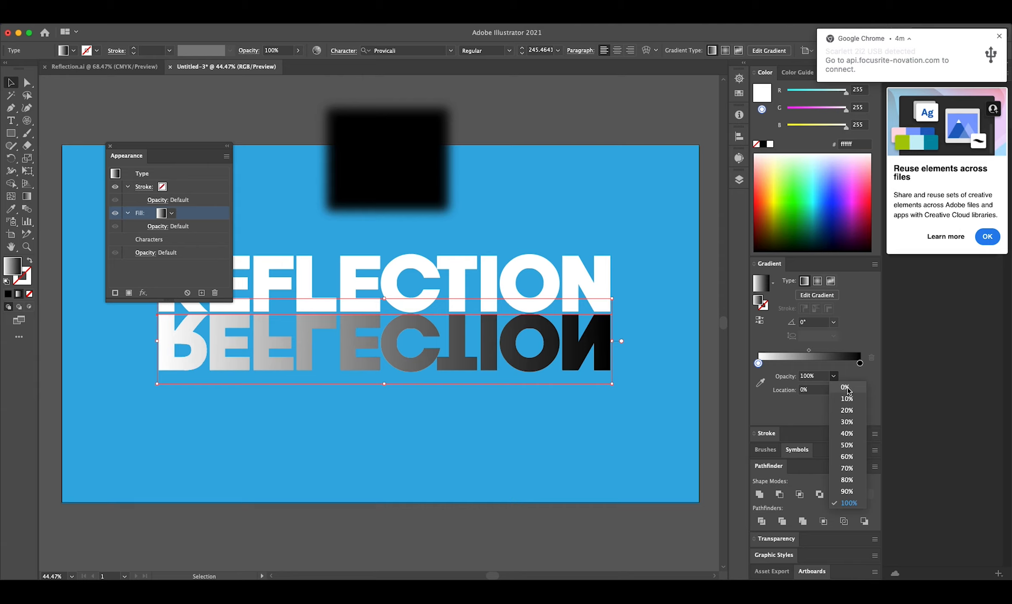
left_click(847, 388)
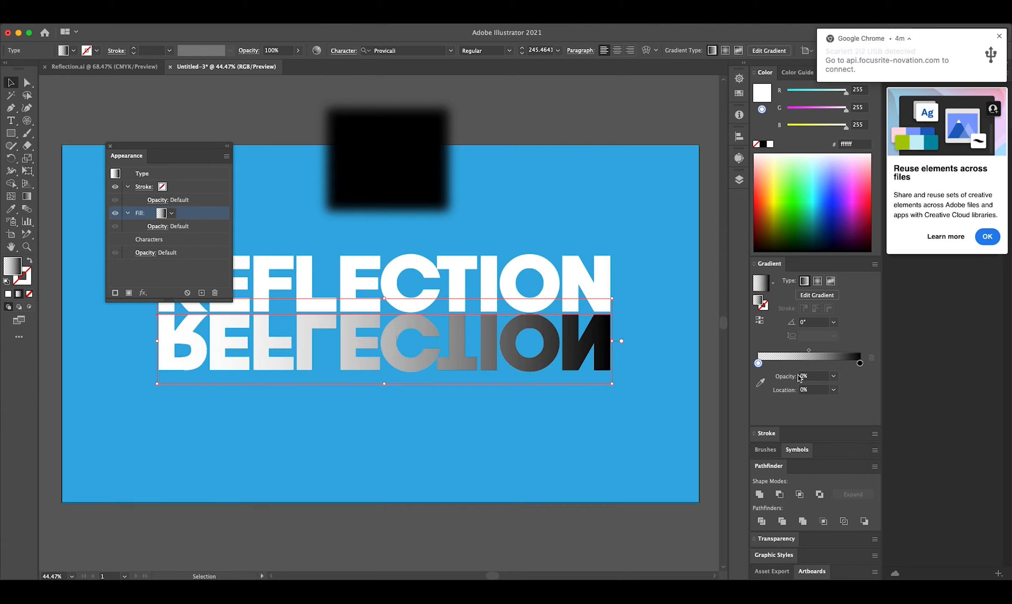
left_click(377, 409)
Apply the transparent-to-black gradient to the blurred rectangle above the word and move the rectangle slightly down
left_click(409, 364)
left_click(430, 175)
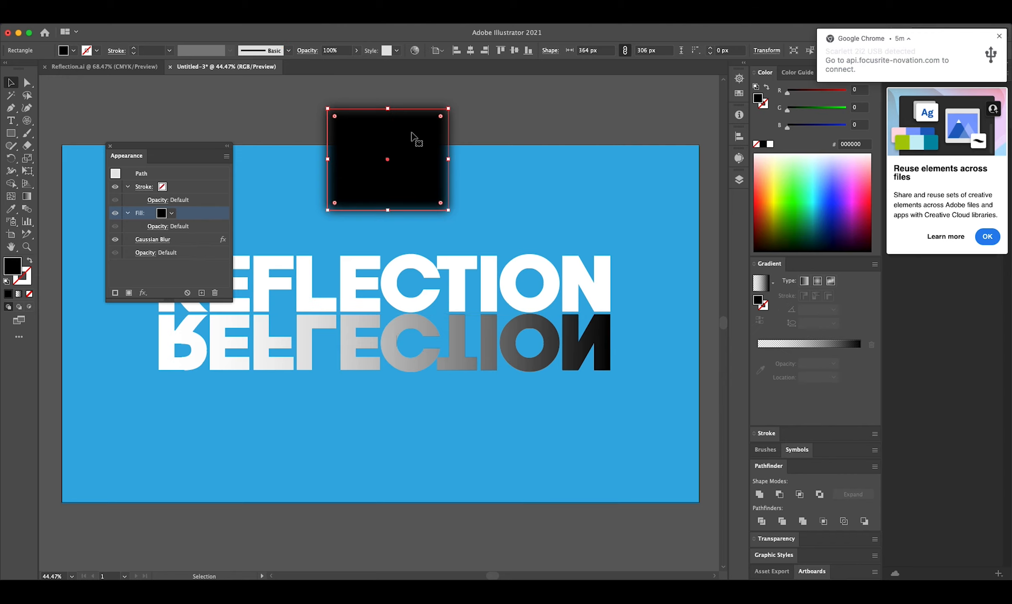
left_click(804, 346)
left_click(565, 191)
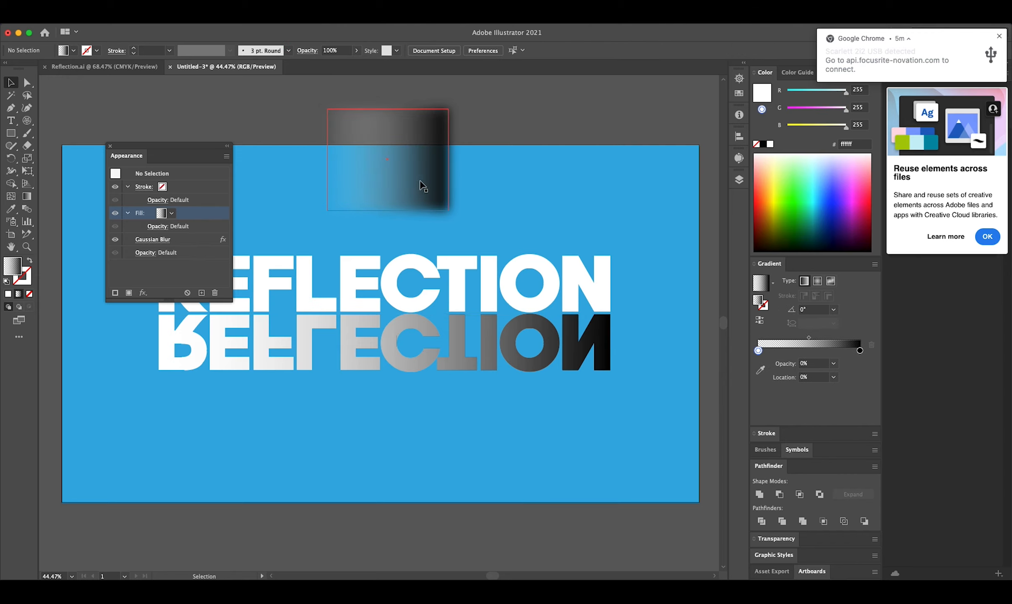
left_click_drag(423, 186, 428, 213)
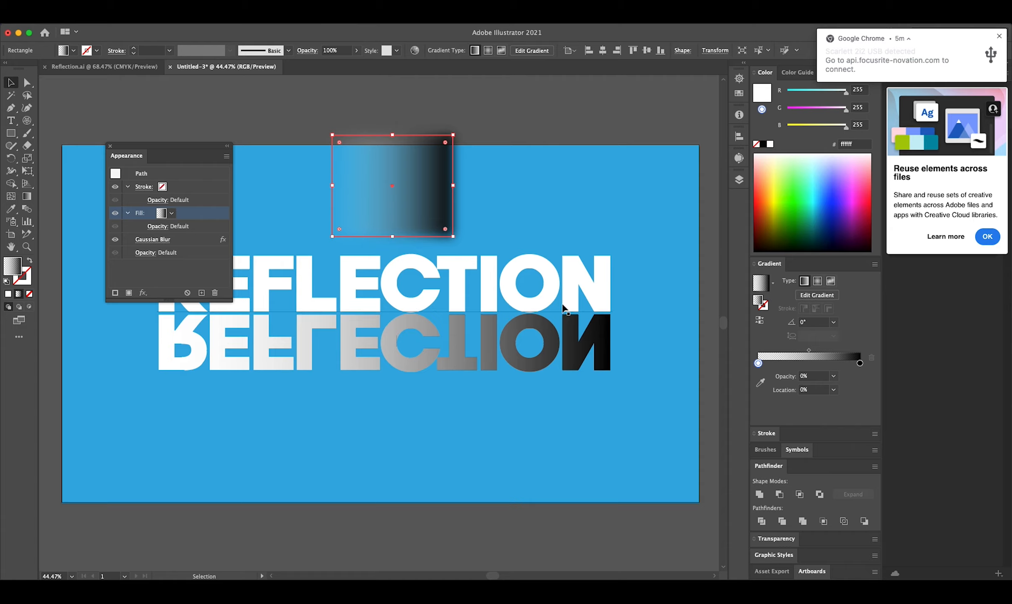
Remove the gradient fill from the mirrored word and delete the blurred rectangle above the original word
left_click(456, 356)
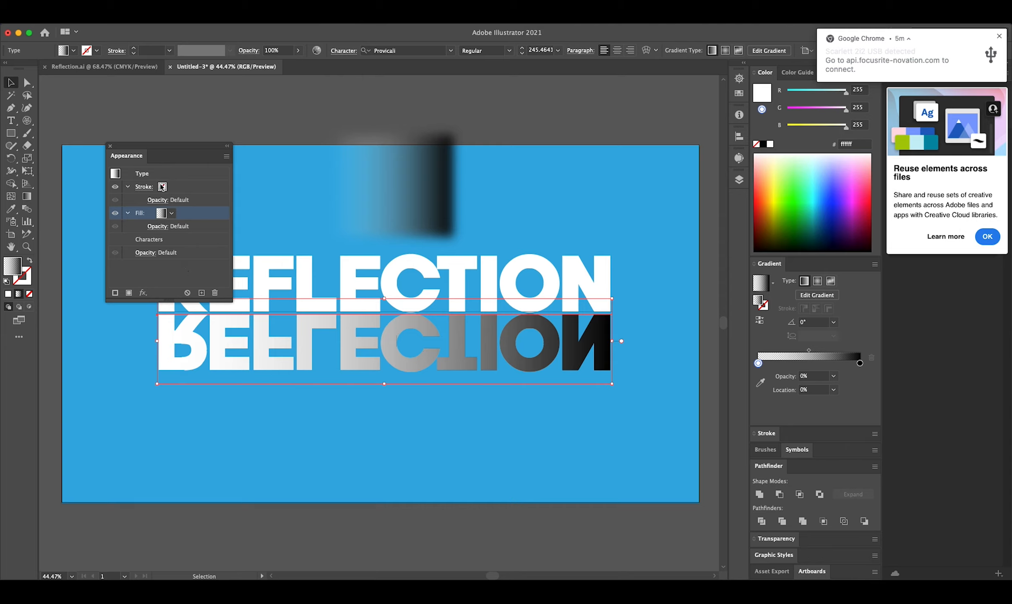
left_click(215, 293)
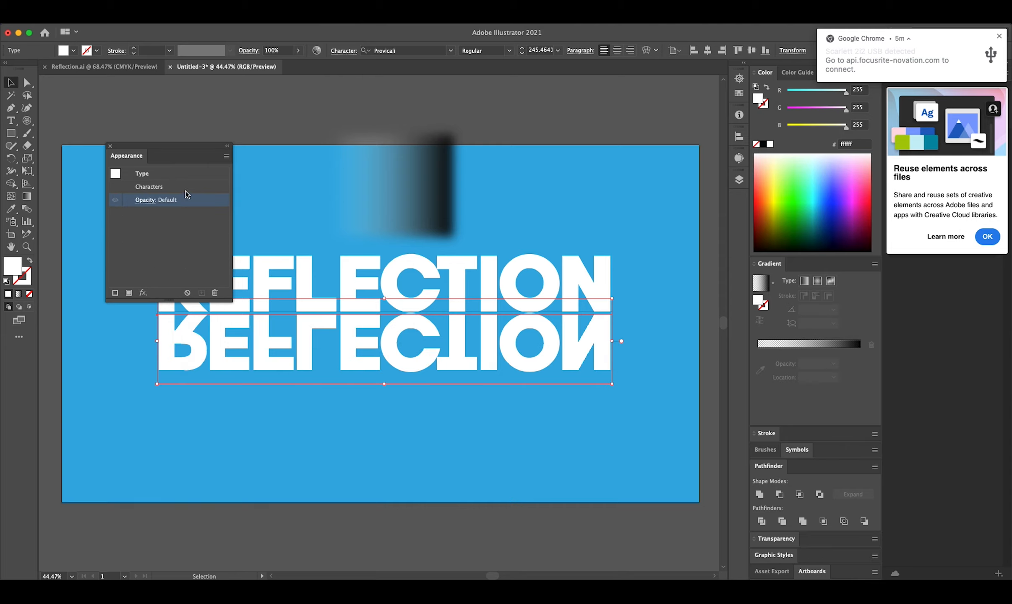
left_click_drag(306, 203, 461, 206)
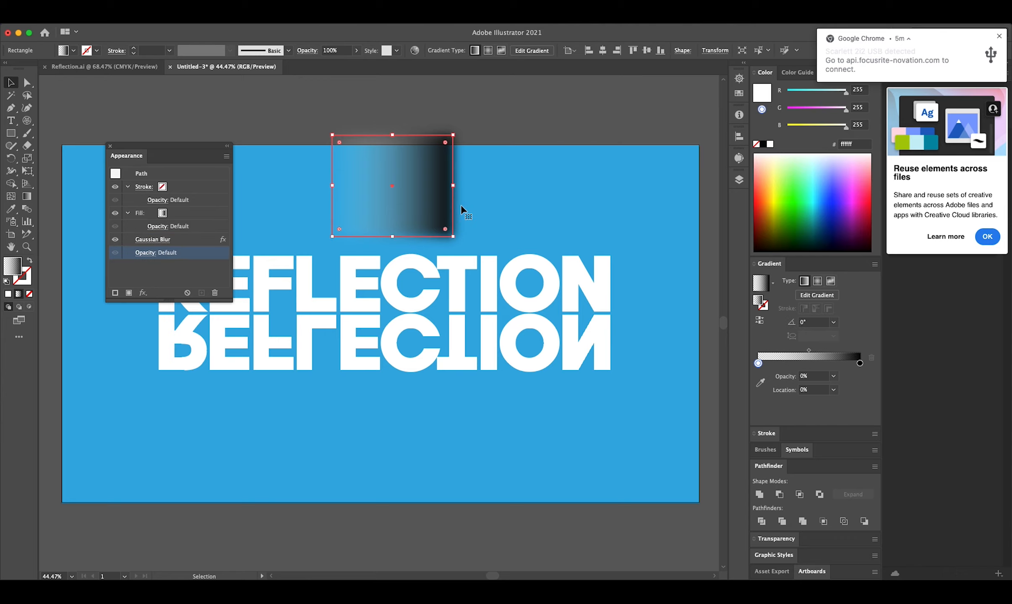
key("Delete")
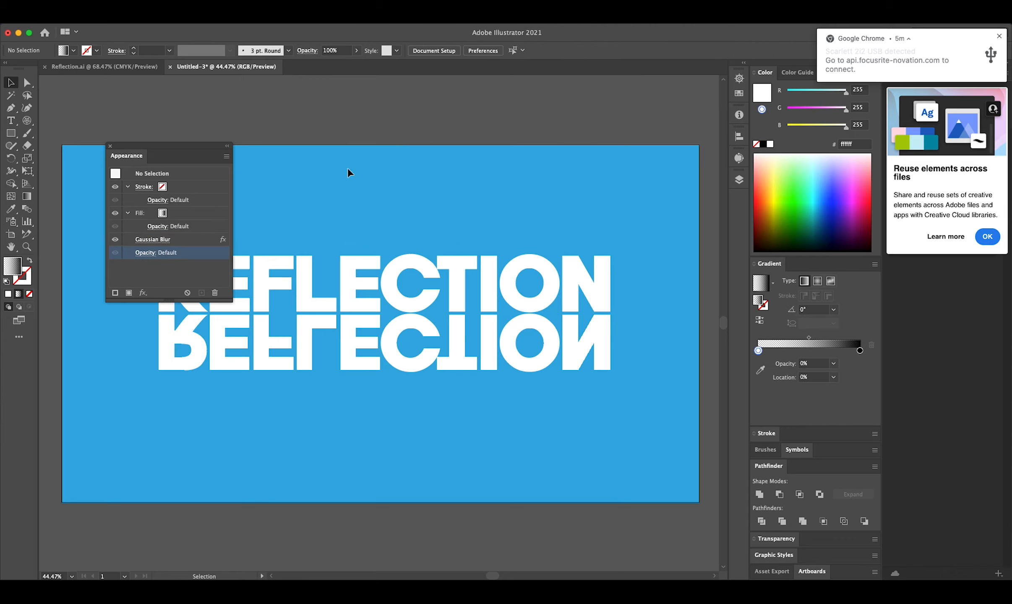
Draw a gradient-filled rectangle about 1456 px wide that covers the mirrored word
left_click_drag(170, 147, 191, 74)
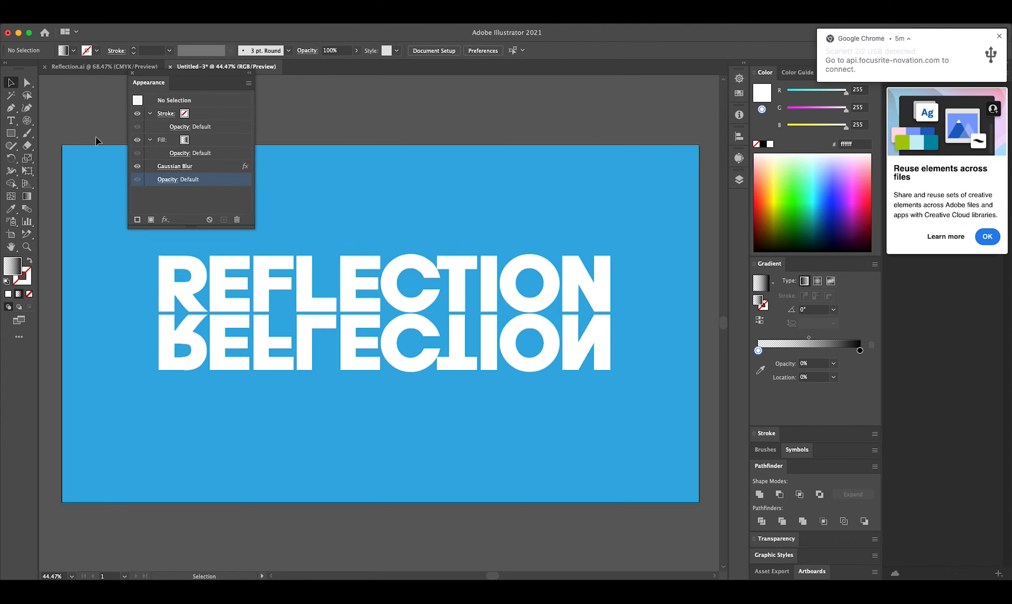
left_click(11, 133)
left_click_drag(149, 311, 633, 383)
left_click(11, 83)
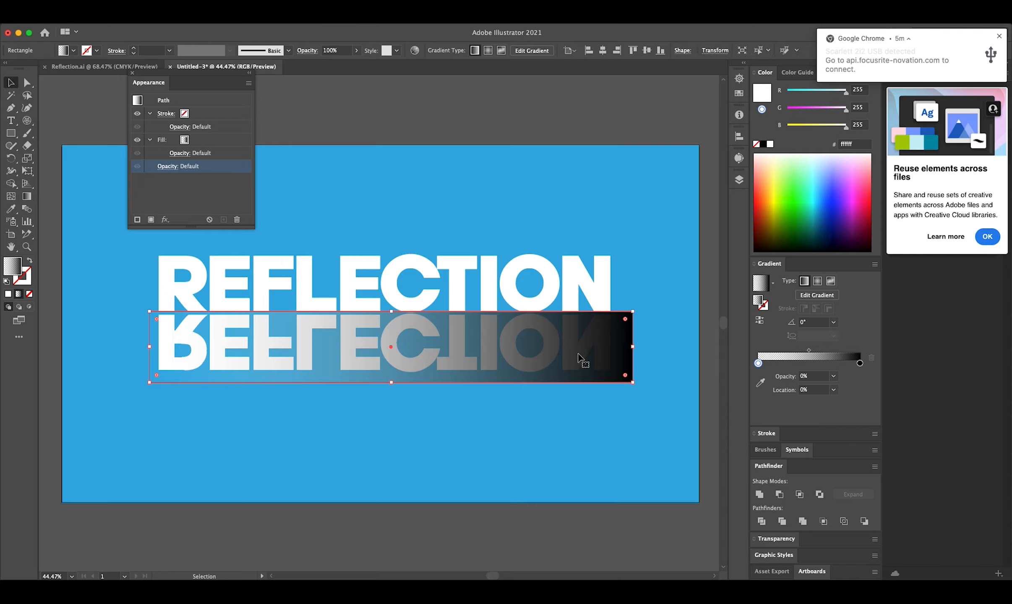
Change the black stop of the rectangle's gradient to white
left_click(860, 364)
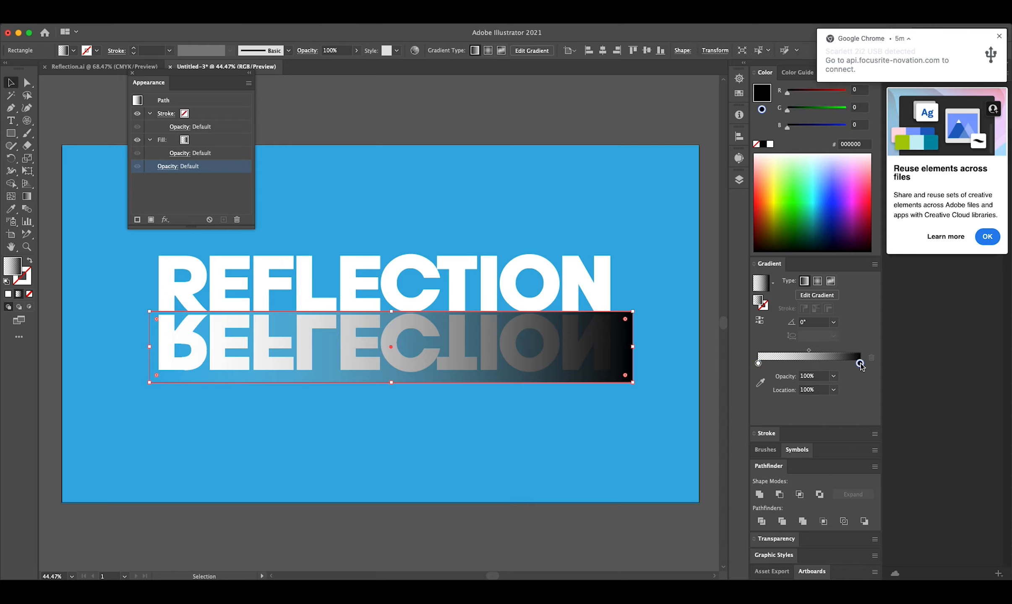
double_click(860, 363)
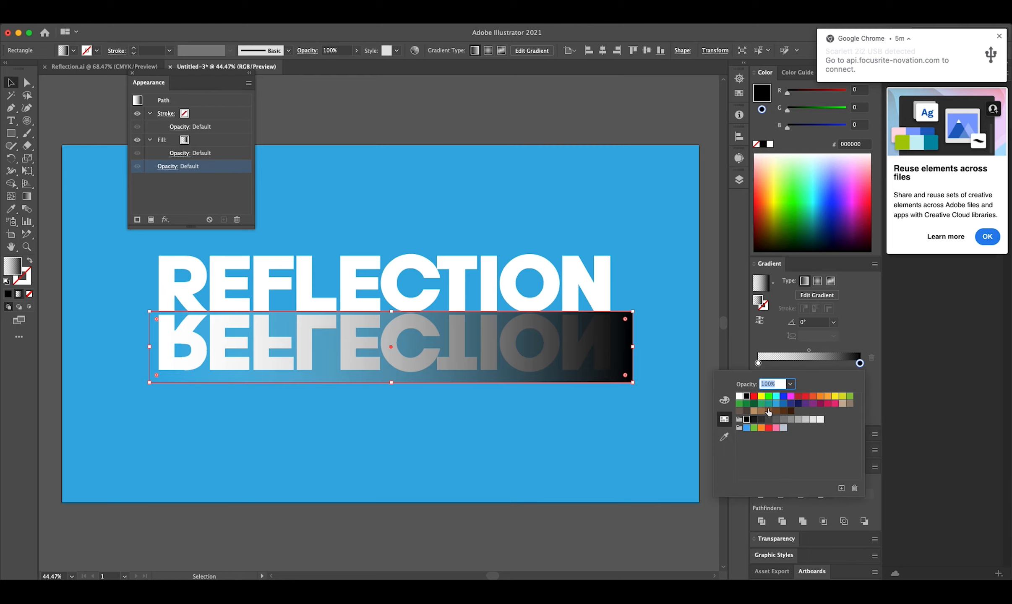
left_click(740, 396)
left_click(644, 409)
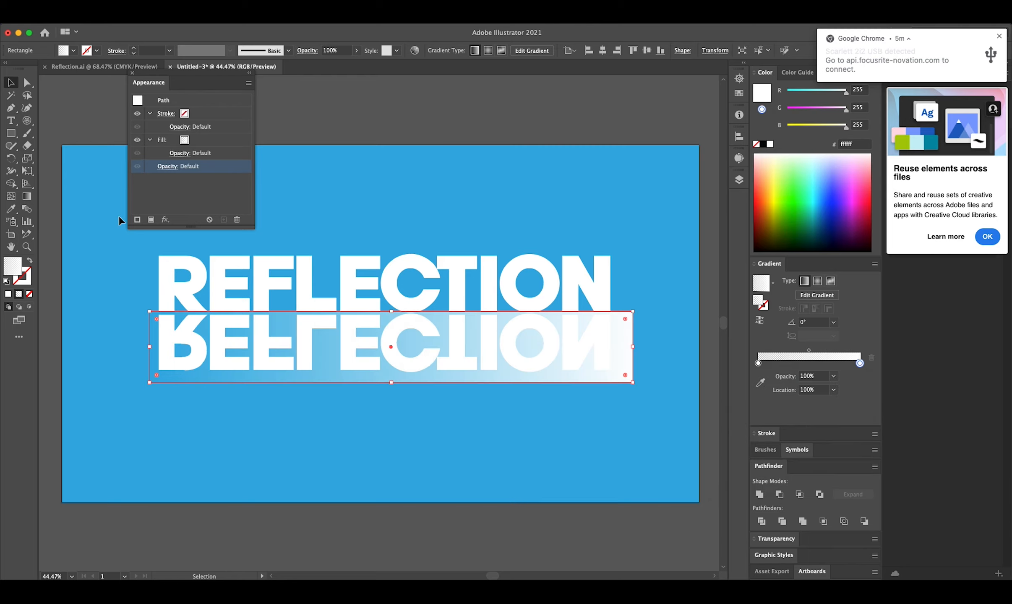
Turn the rectangle's gradient vertical, running from transparent at its lower edge to white near its upper edge
left_click(27, 196)
mouse_move(391, 382)
left_mouse_down()
mouse_move(392, 299)
mouse_move(390, 322)
left_mouse_up()
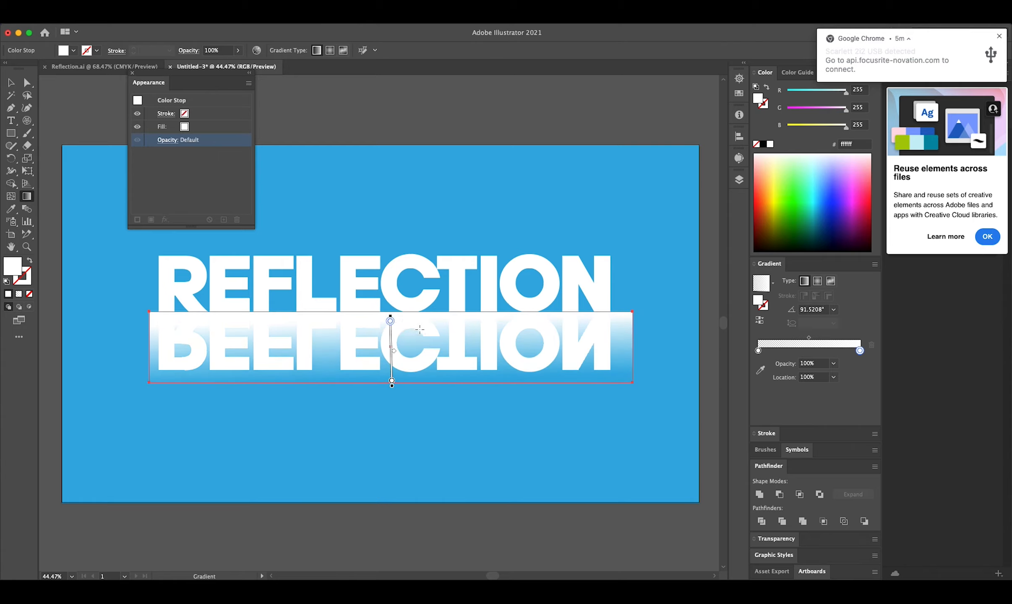
left_click(11, 83)
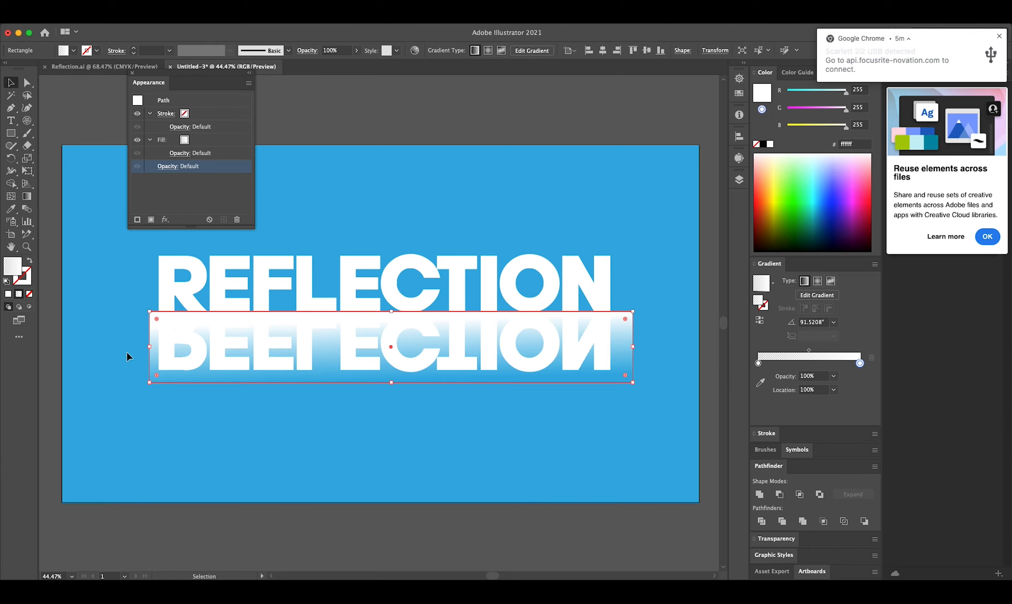
Send the gradient rectangle behind the mirrored word
key("super")
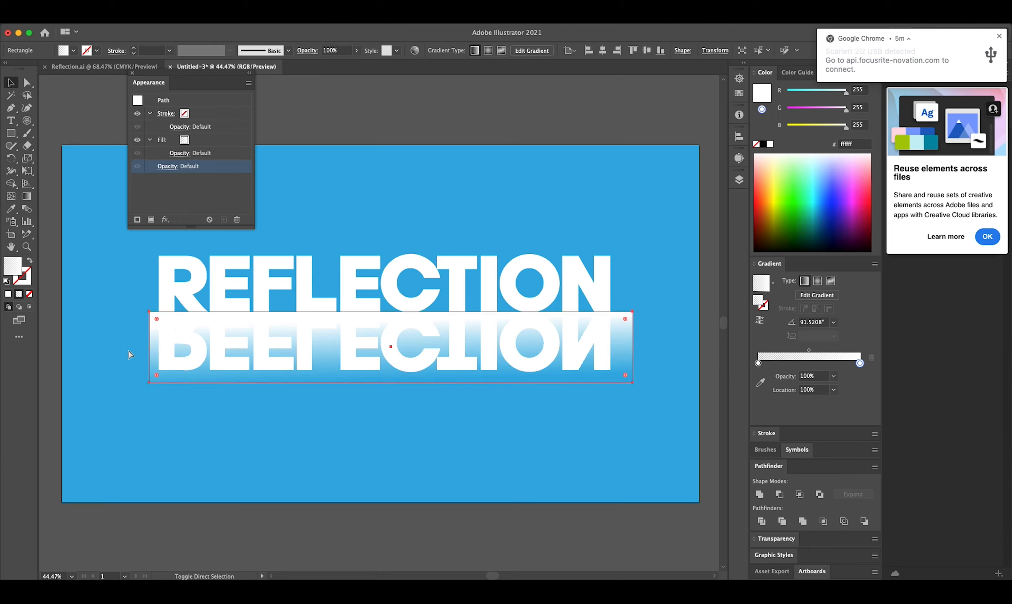
right_click(177, 346)
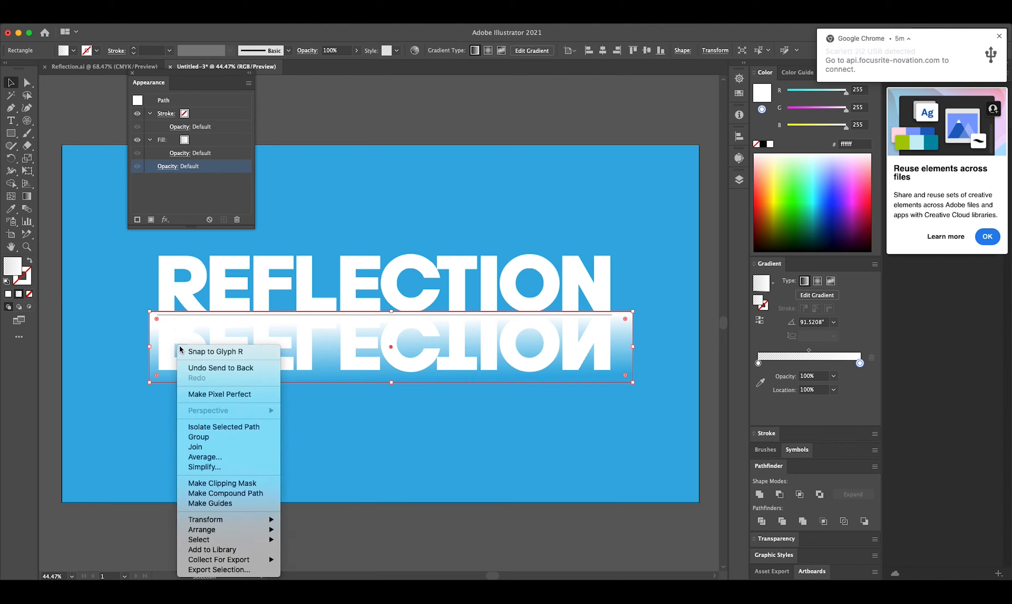
left_click(153, 379)
right_click(153, 379)
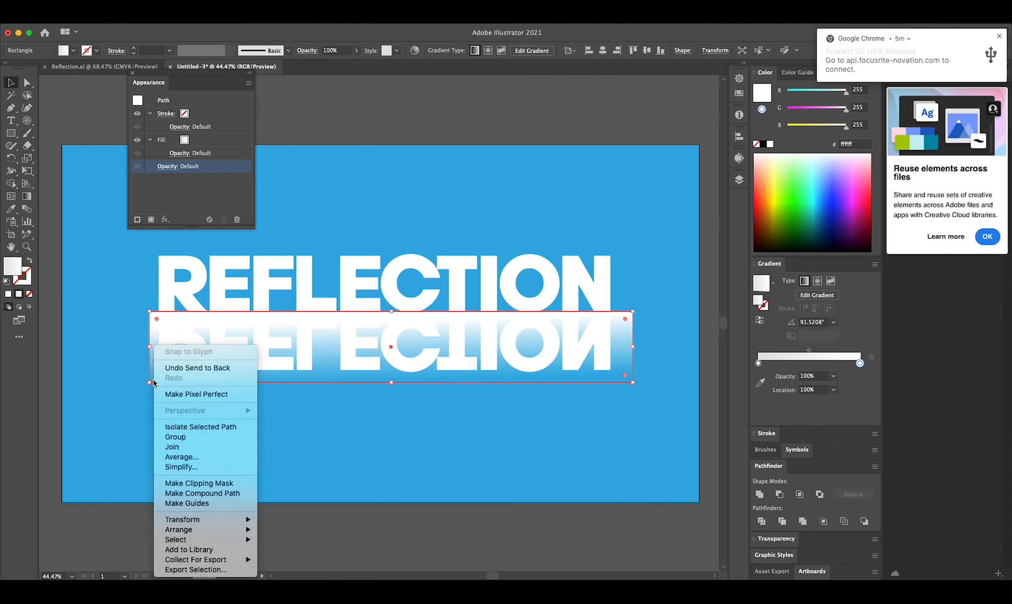
mouse_move(248, 533)
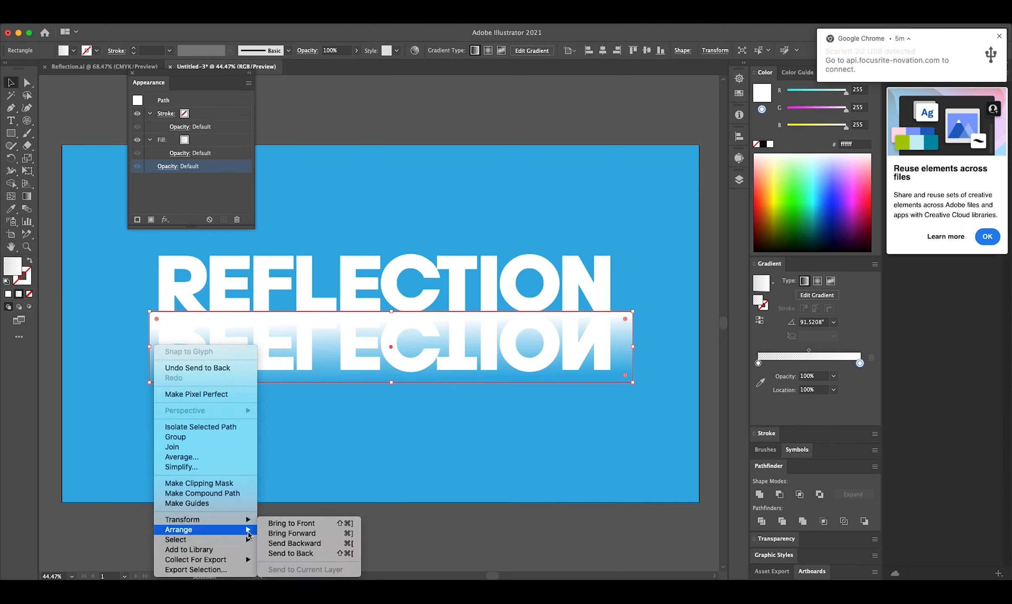
left_click(345, 473)
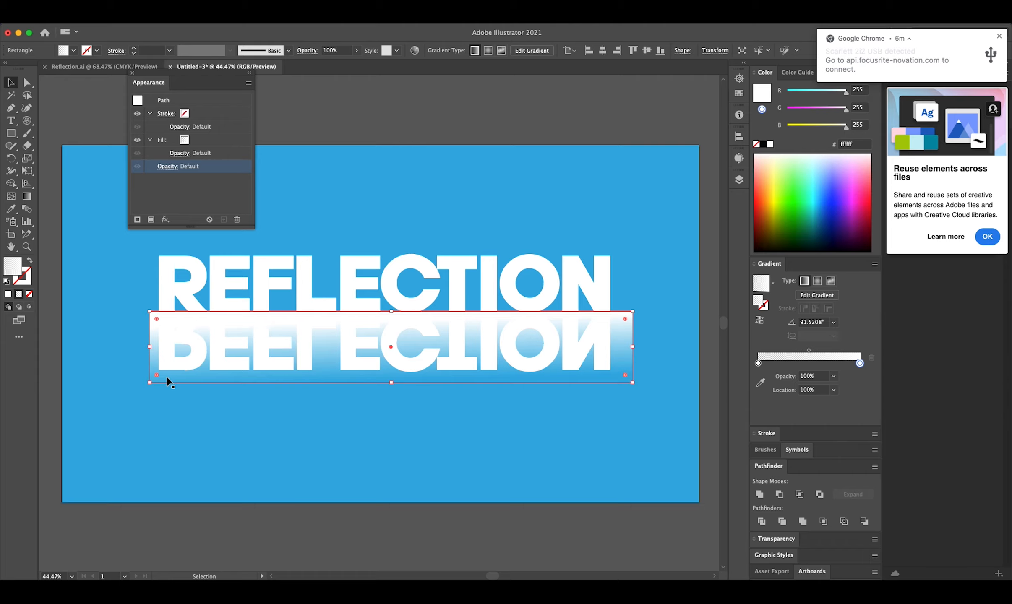
Select the mirrored word together with the gradient rectangle and clip the rectangle to the letters with a clipping mask
left_click_drag(40, 332, 254, 399)
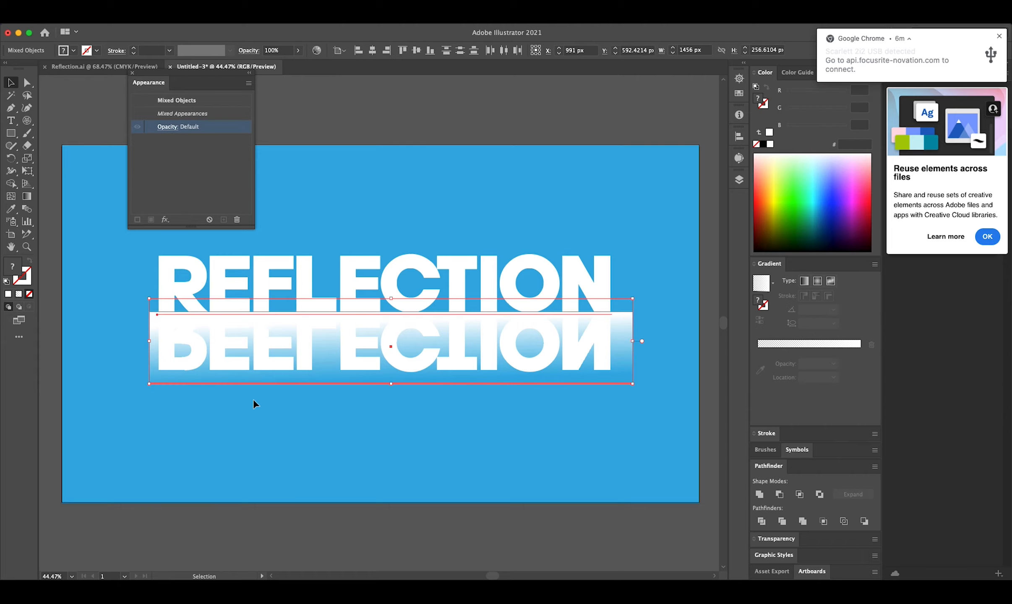
key("super+7")
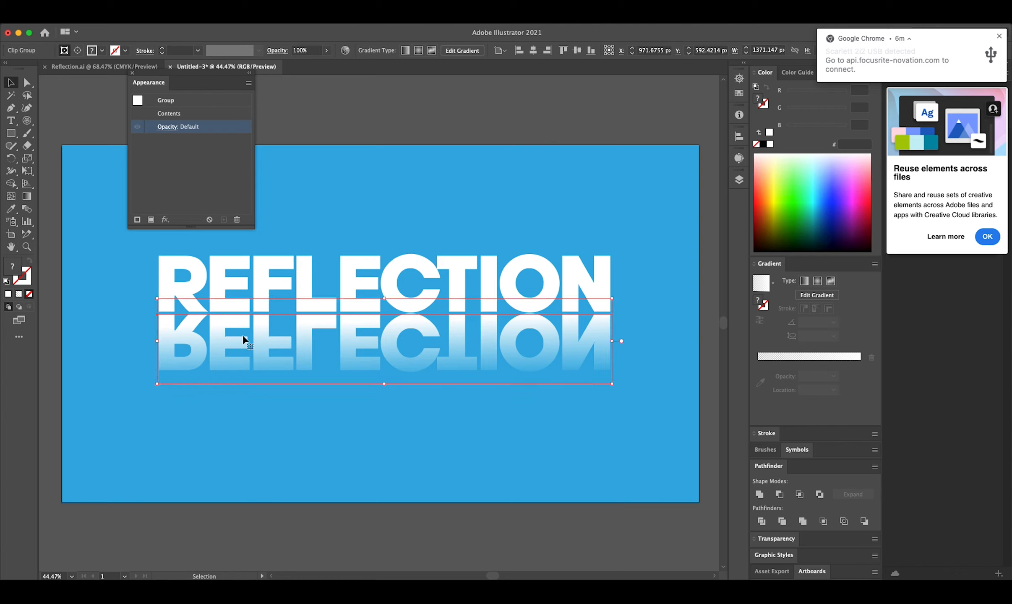
left_click(128, 392)
Redraw the reflection's gradient from transparent near the mirrored letters' far edge to white inside the original word, and close the Appearance panel
left_click(326, 364)
key("g")
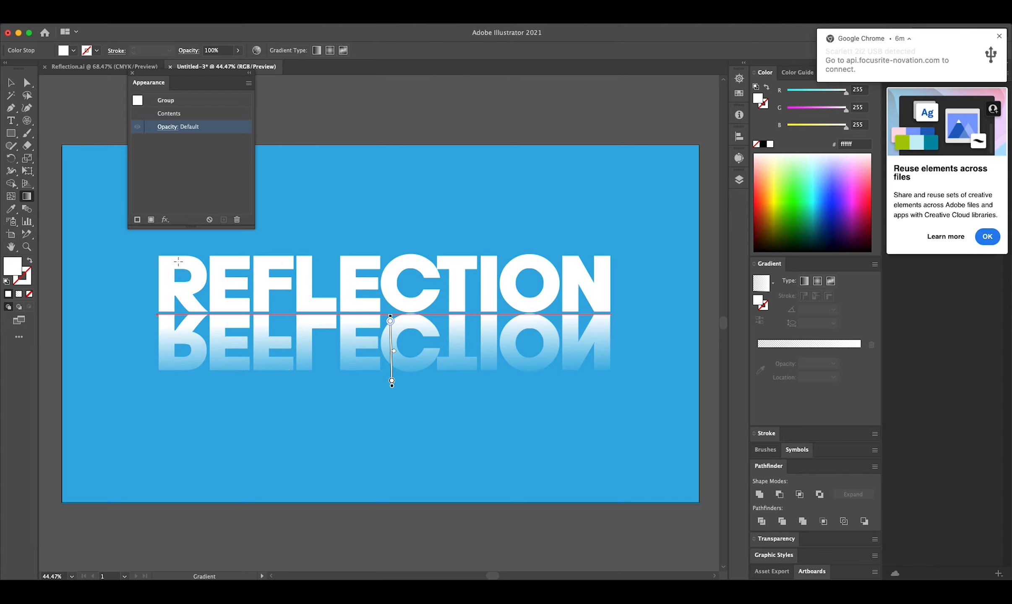
left_click_drag(371, 362, 374, 279)
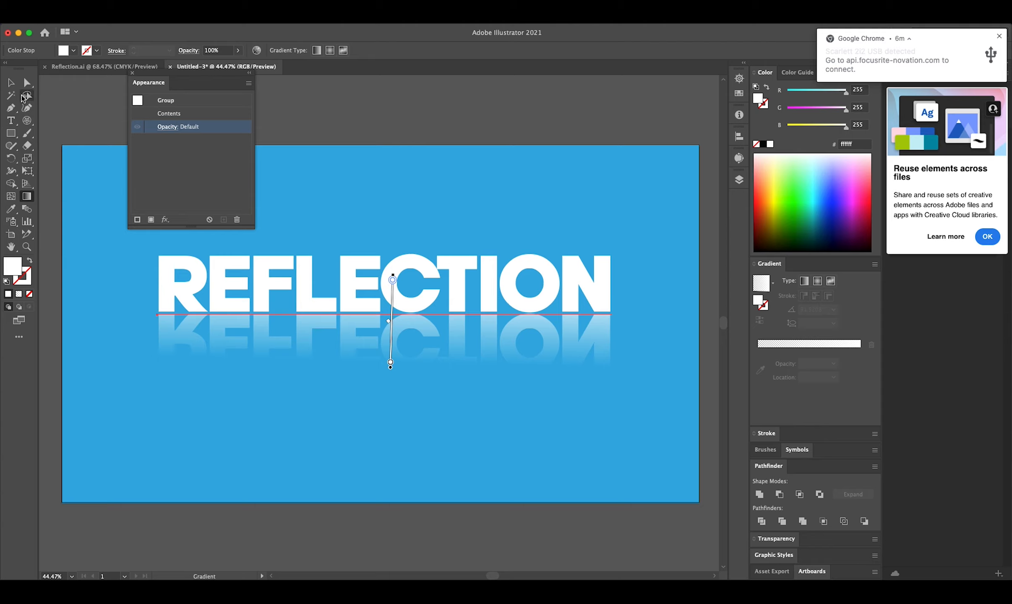
left_click(11, 82)
left_click(390, 239)
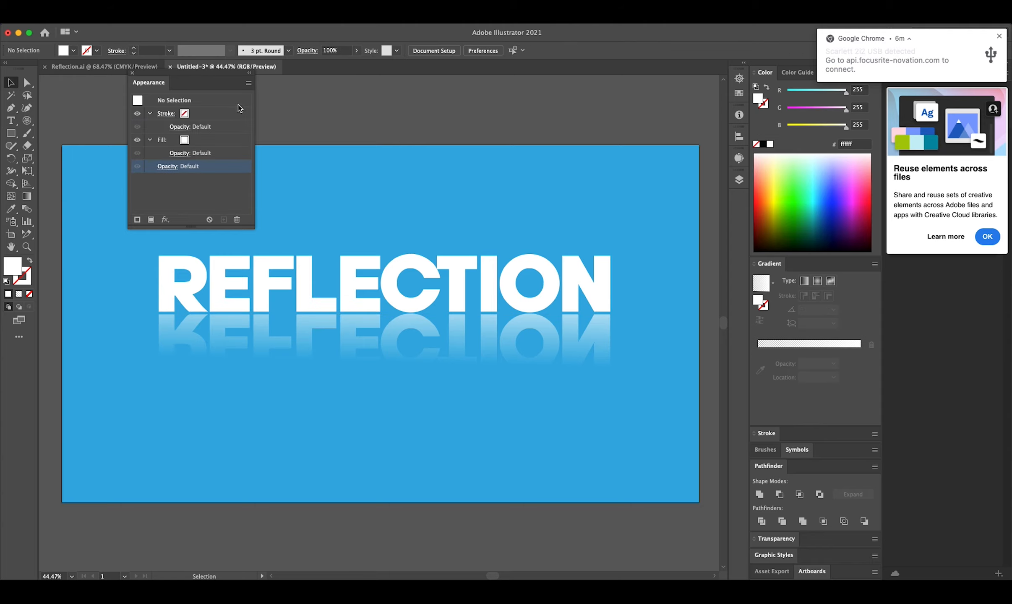
left_click(133, 73)
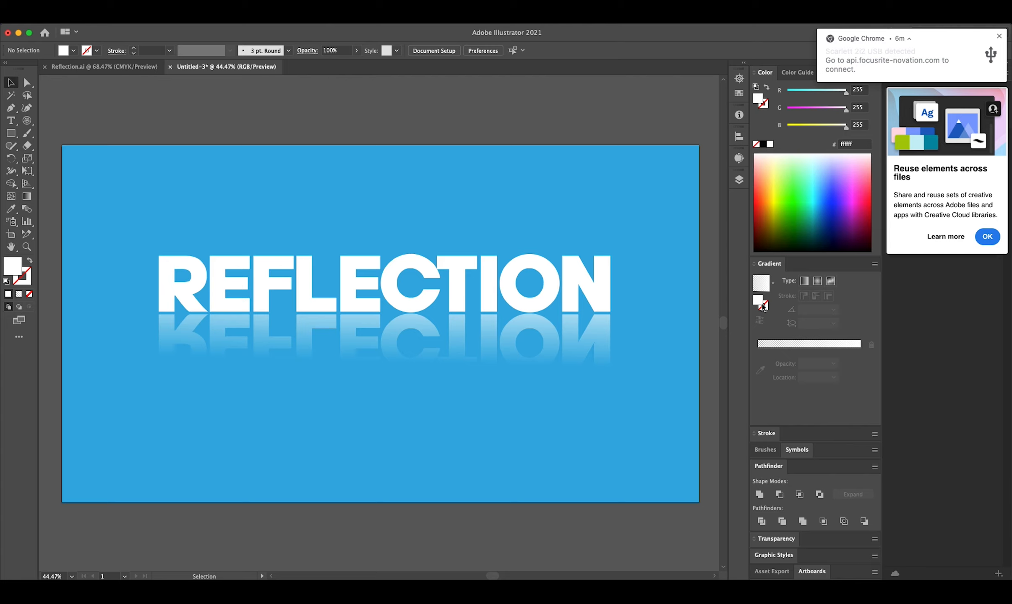
Shift the midpoint of the reflection's gradient up to the baseline between the word and its mirrored copy
left_click(443, 339)
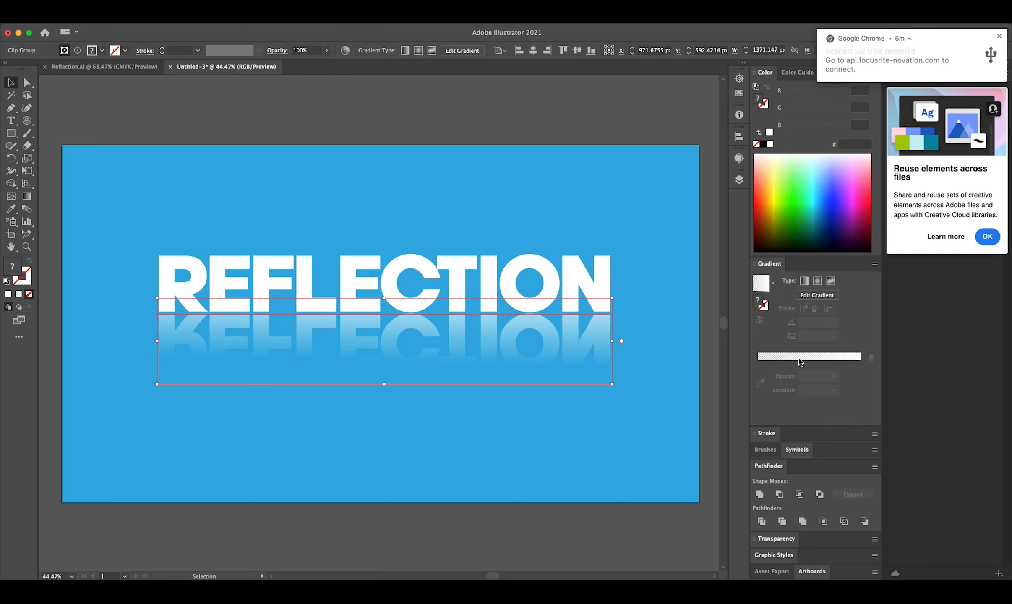
left_click(225, 188)
left_click(411, 323)
left_click(27, 196)
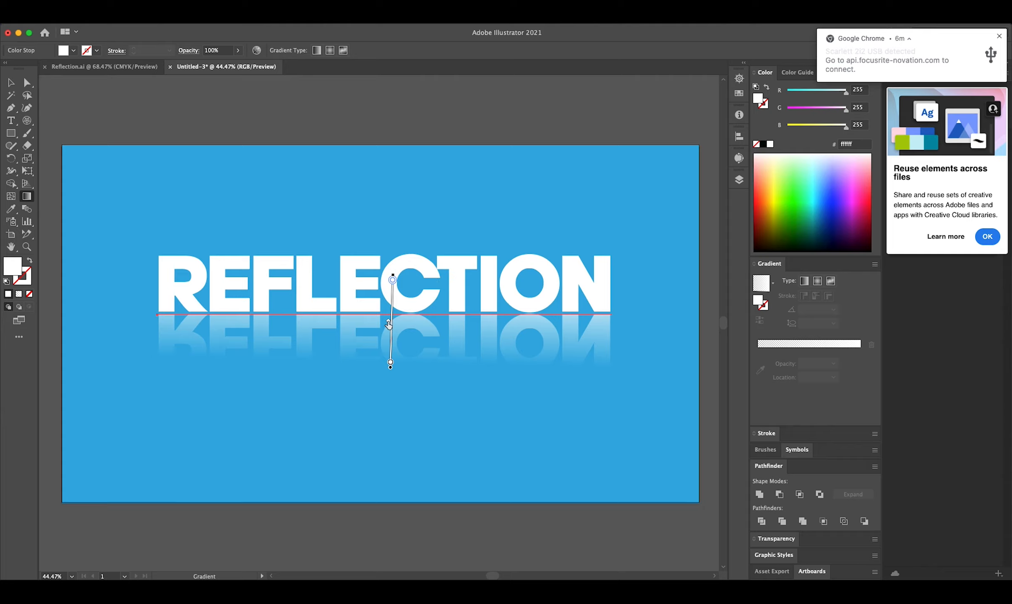
left_click(804, 347)
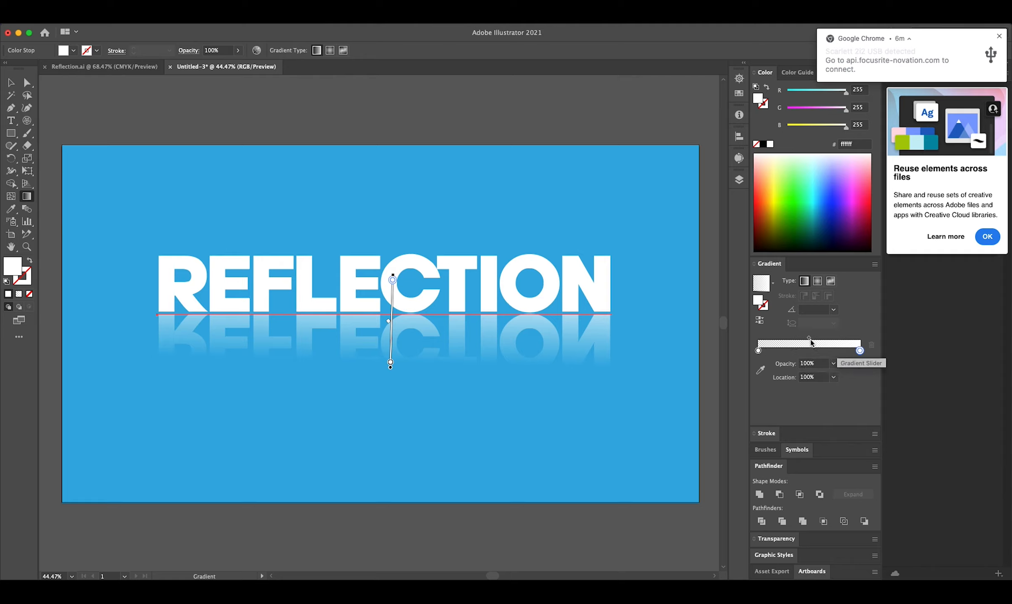
left_click_drag(393, 275, 391, 261)
left_click_drag(389, 321, 388, 315)
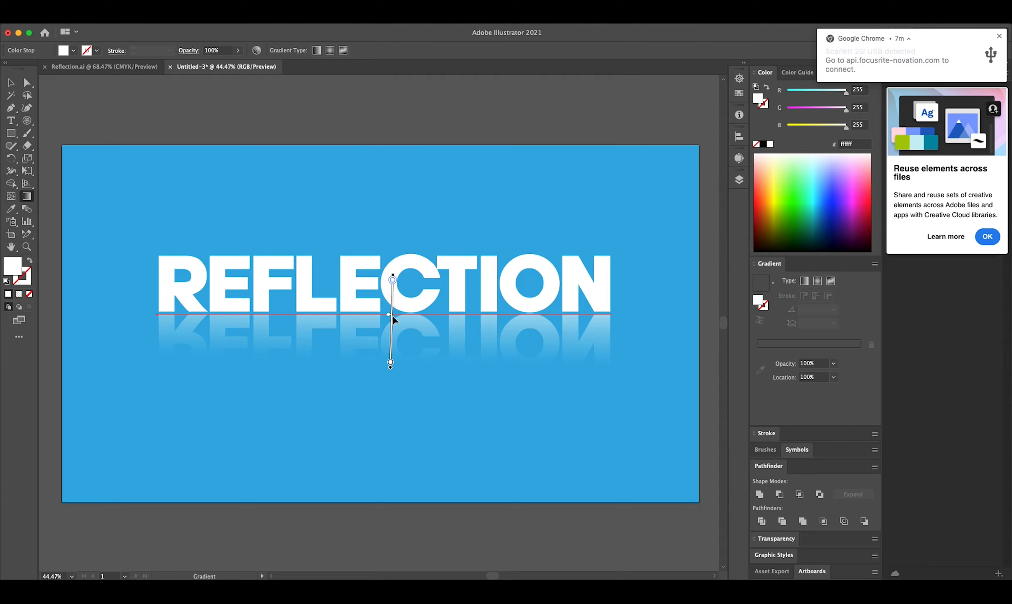
mouse_move(389, 315)
left_mouse_down()
mouse_move(389, 349)
mouse_move(395, 321)
left_mouse_up()
left_click(11, 82)
left_click(207, 122)
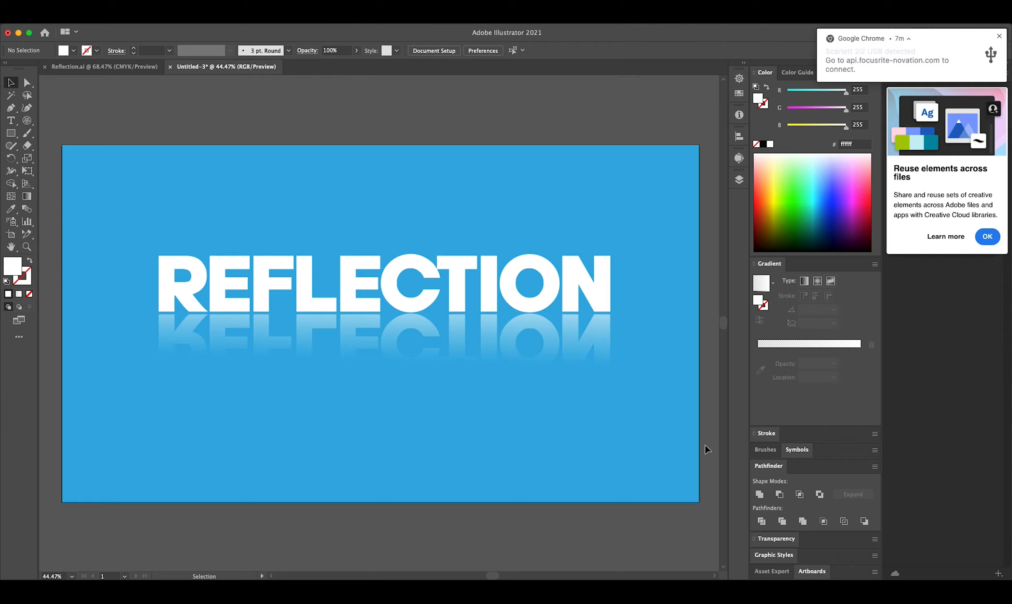
Try slanted gradient directions across the mirrored word and shift the gradient's midpoint toward its white end
left_click(26, 196)
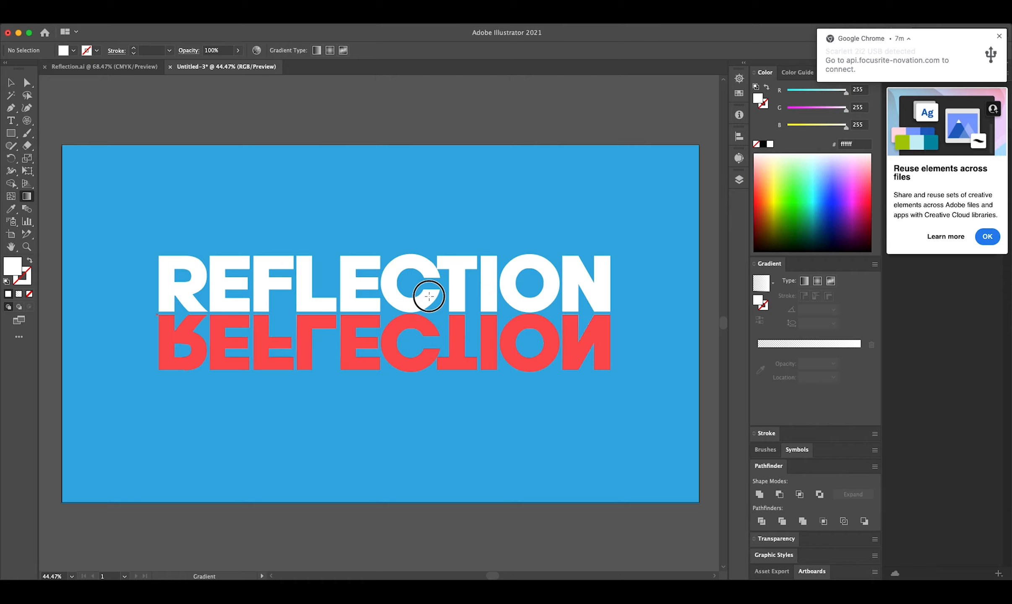
left_click(426, 346)
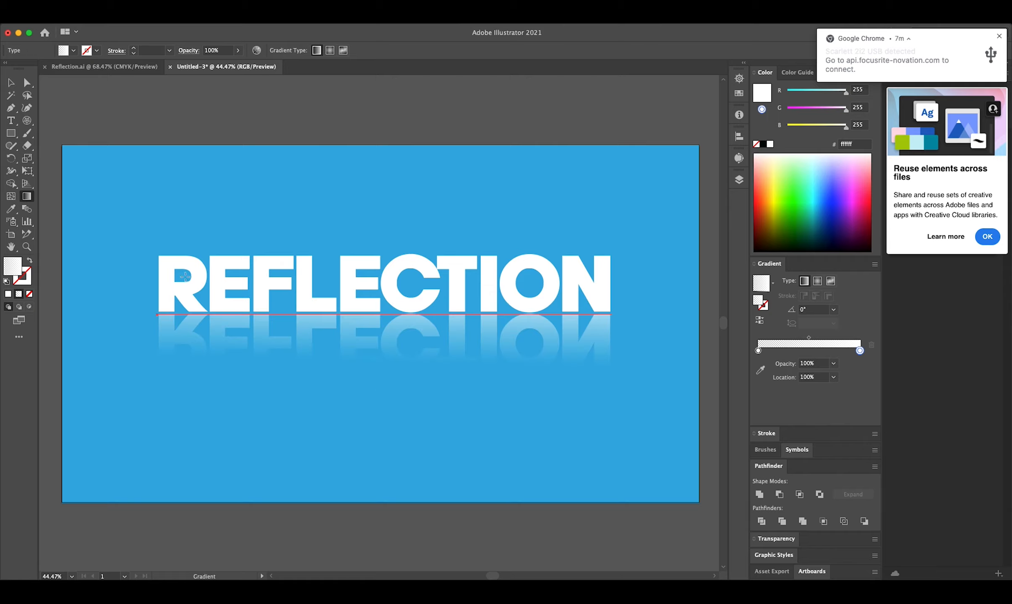
key("v")
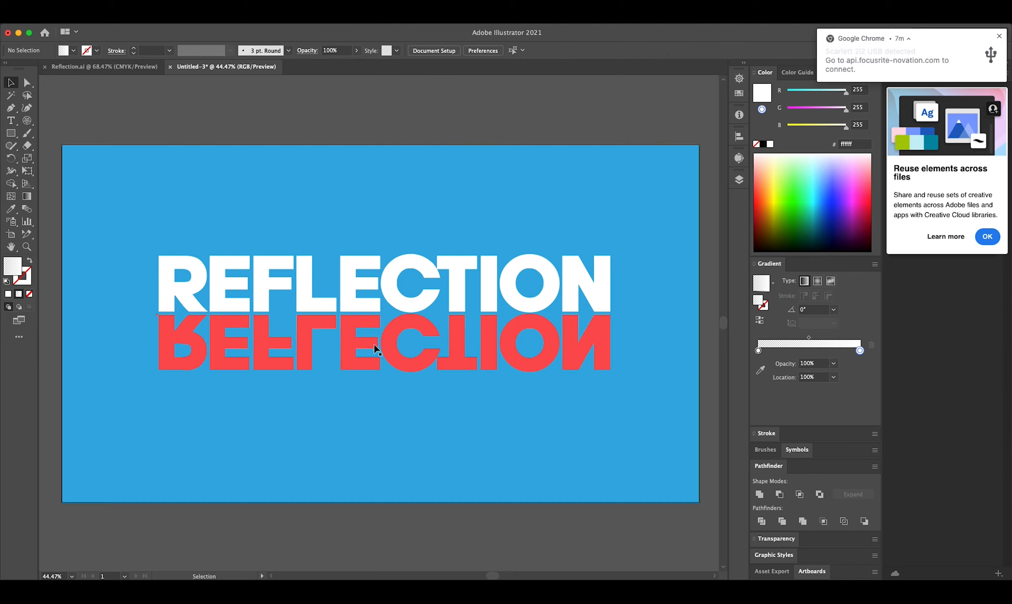
left_click(26, 196)
mouse_move(390, 359)
left_mouse_down()
mouse_move(388, 313)
mouse_move(380, 284)
mouse_move(365, 279)
left_mouse_up()
mouse_move(544, 375)
left_mouse_down()
mouse_move(474, 342)
mouse_move(431, 273)
mouse_move(380, 246)
left_mouse_up()
mouse_move(375, 436)
left_mouse_down()
mouse_move(366, 317)
mouse_move(384, 237)
mouse_move(433, 227)
mouse_move(422, 222)
left_mouse_up()
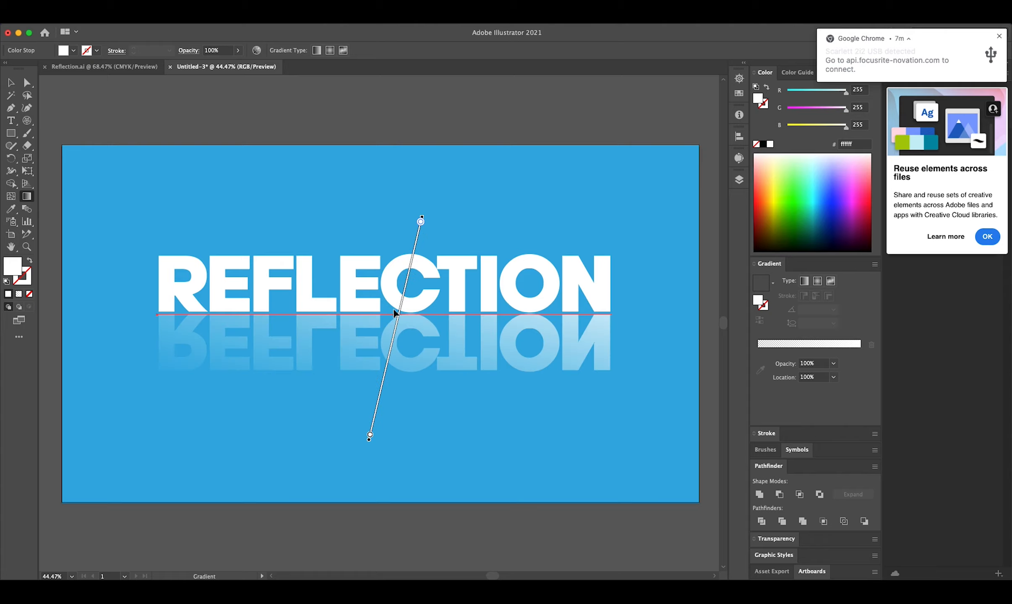
left_click_drag(395, 315, 402, 290)
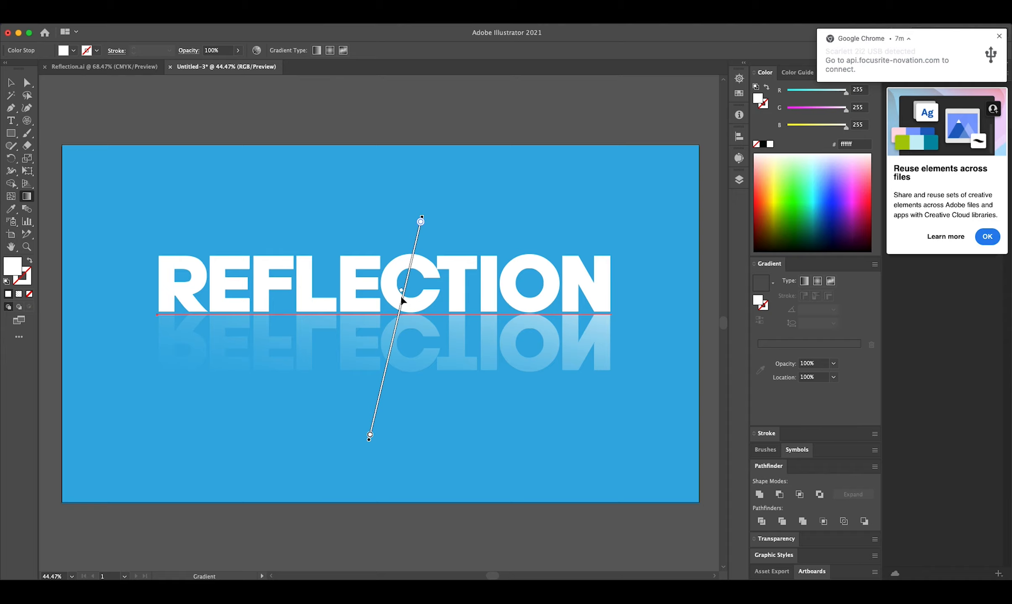
left_click_drag(402, 291, 400, 298)
Run the reflection's gradient vertically from transparent near the mirrored letters' far edge to white inside the original word, and deselect everything
mouse_move(396, 355)
left_mouse_down()
mouse_move(398, 314)
mouse_move(393, 322)
mouse_move(402, 328)
mouse_move(419, 310)
mouse_move(416, 281)
mouse_move(420, 287)
left_mouse_up()
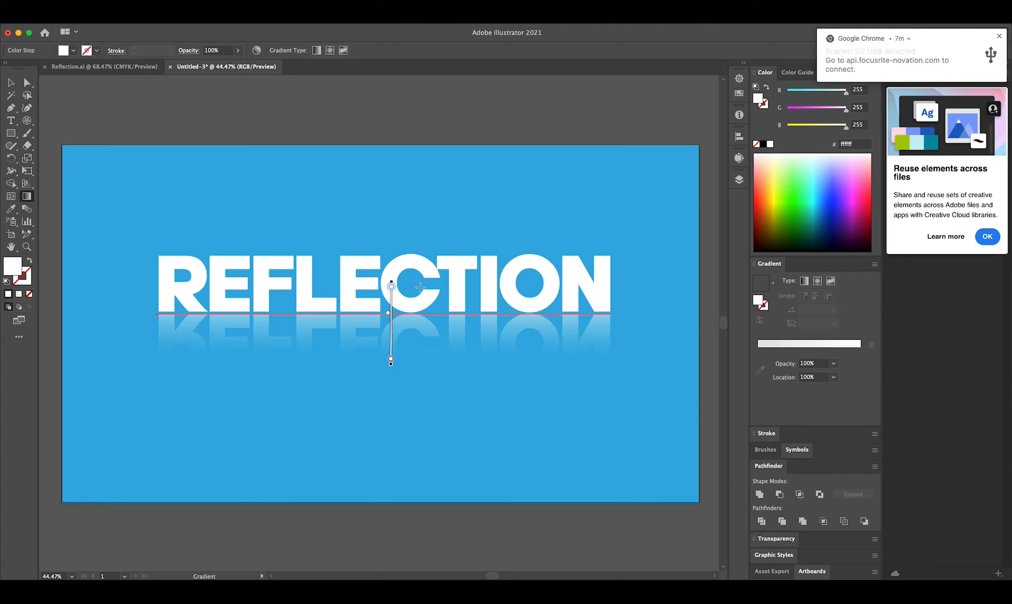
left_click(11, 83)
left_click(203, 153)
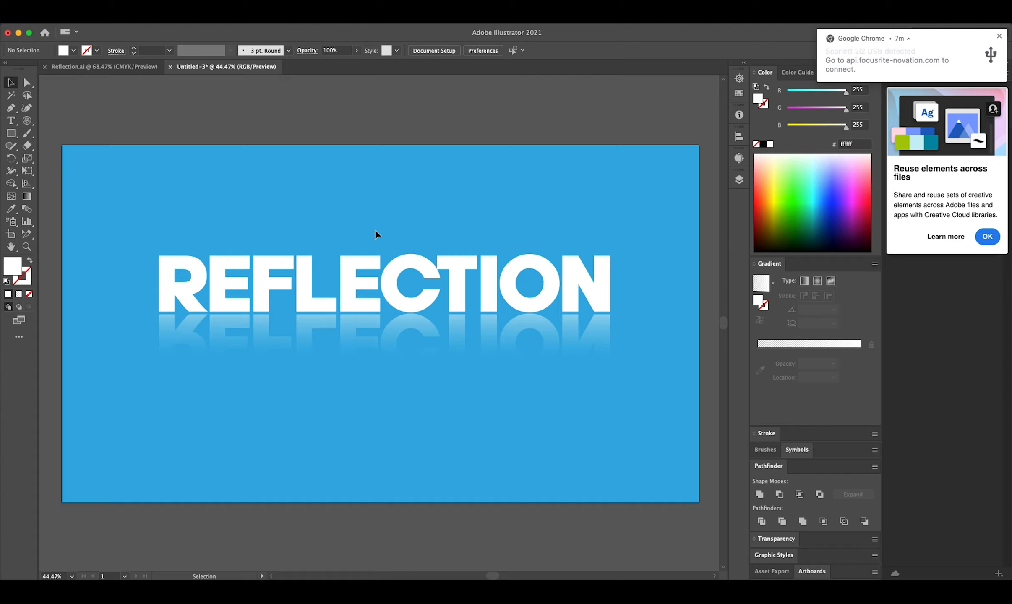
Delete the word REFLECTION together with its clipped reflection from the blue artboard
left_click(353, 211)
left_click(445, 379)
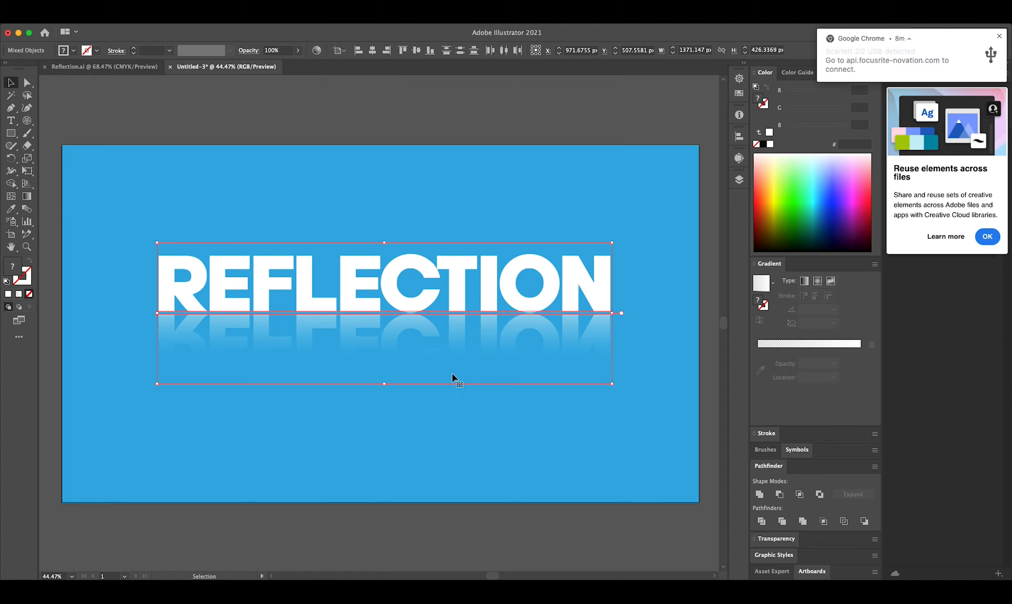
key("Delete")
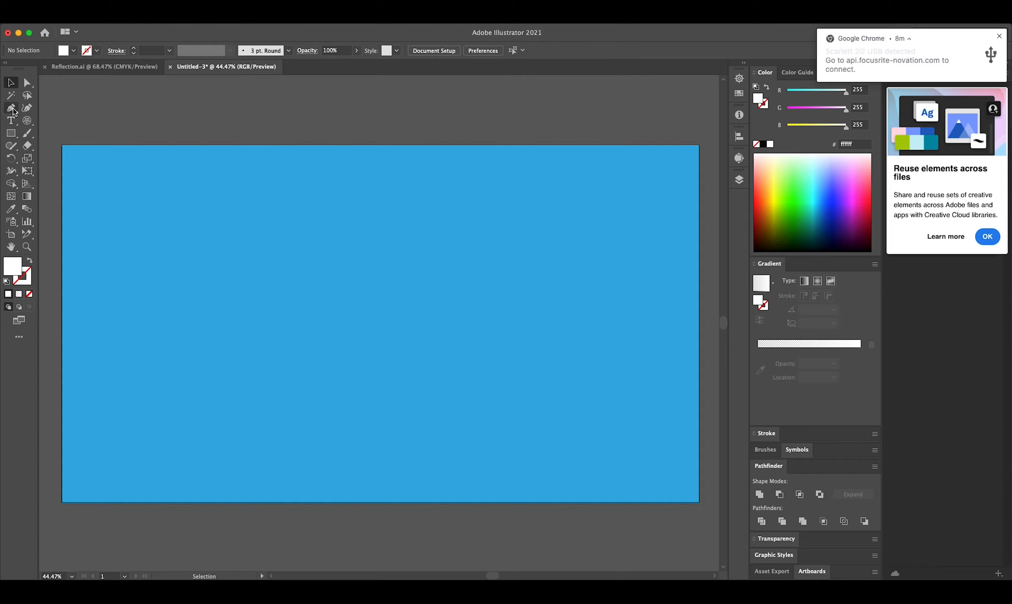
Add the word "Hey" as point text on the blue artboard and enlarge it to about 246 pt
left_click(12, 120)
left_click(251, 265)
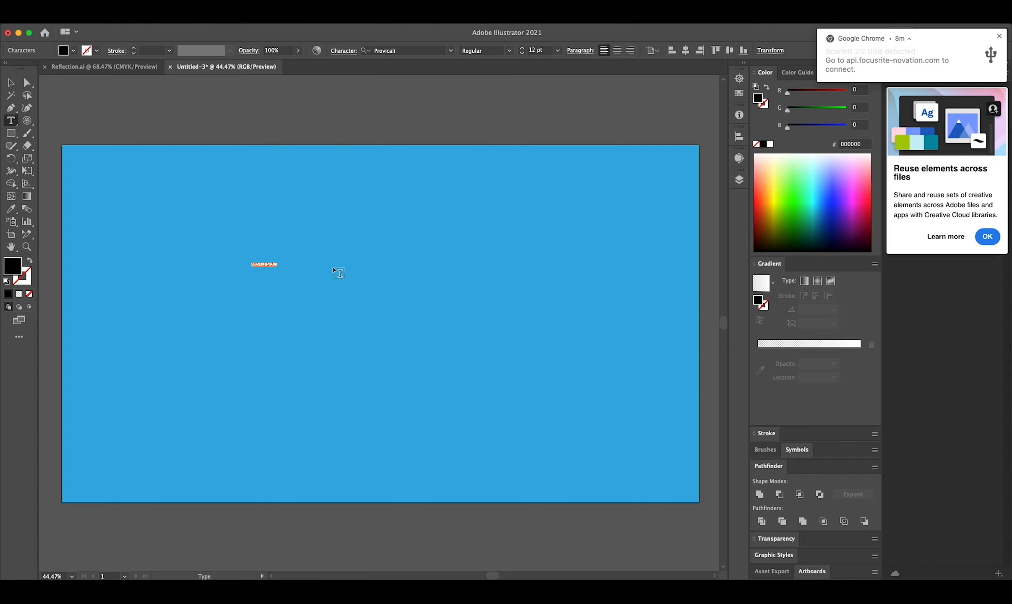
type("R")
left_click(10, 83)
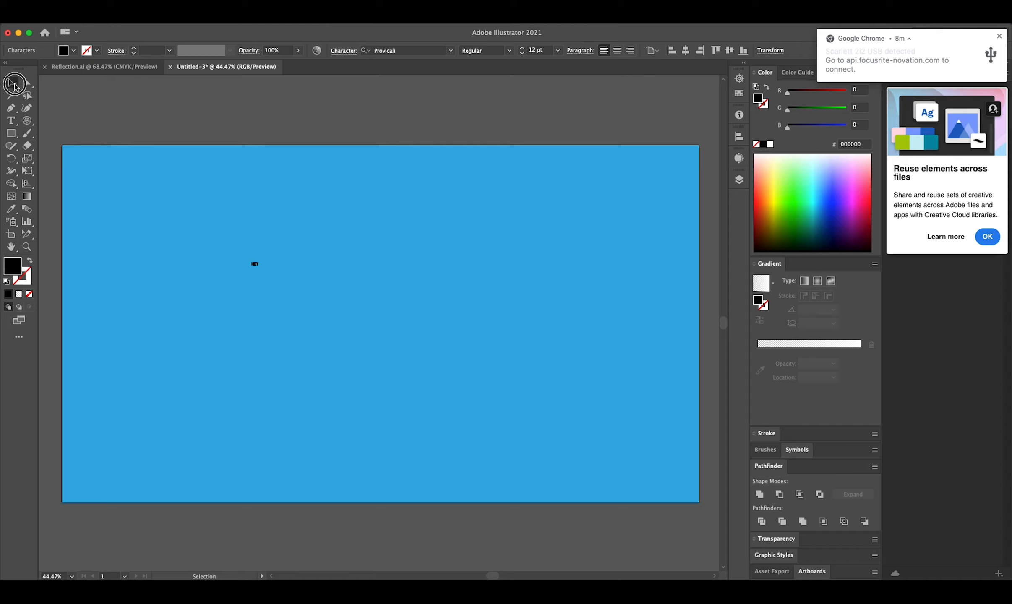
left_click_drag(256, 269, 493, 416)
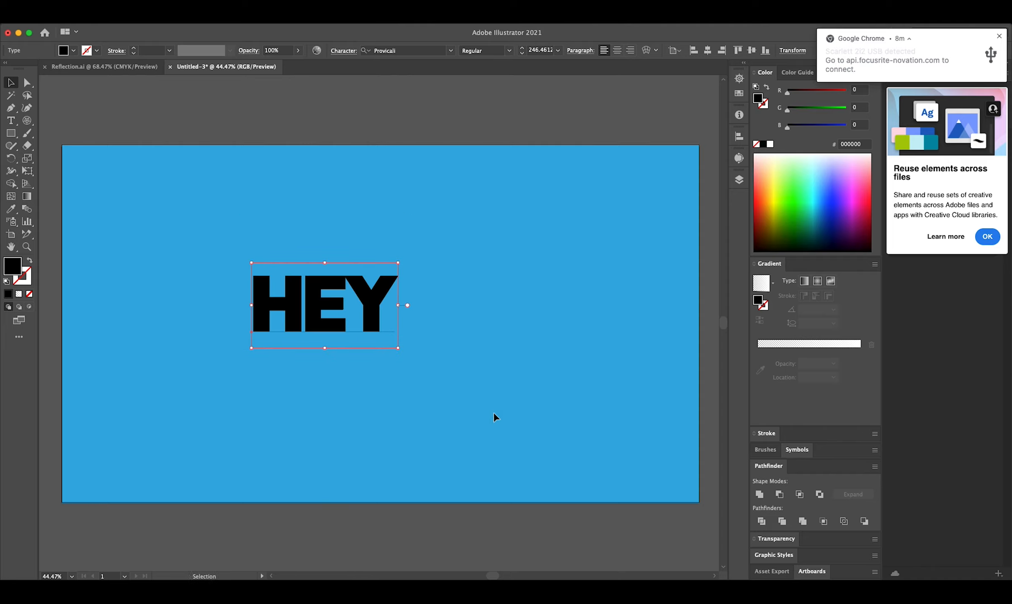
Turn off All Caps in the character settings of the new word
left_click(344, 51)
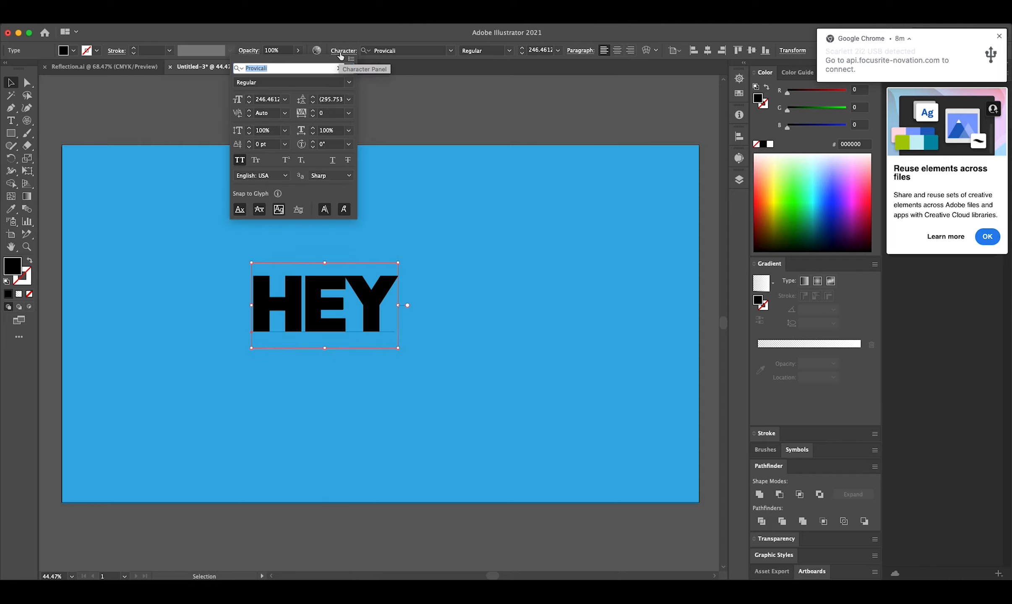
left_click(239, 160)
left_click(440, 269)
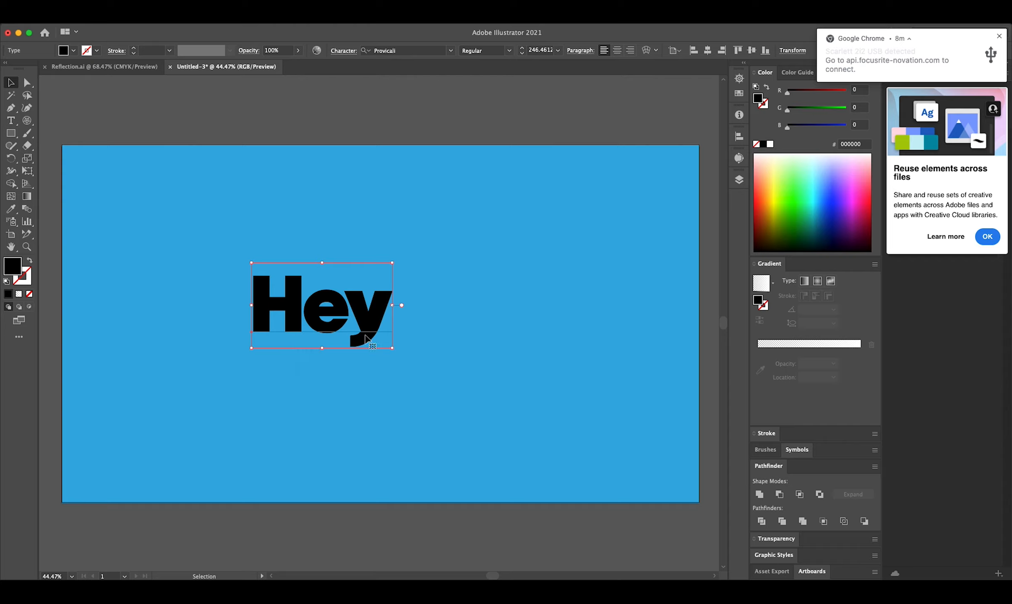
Place the word Hey nearer the artboard's middle at about 390 pt and fill it with yellow (ffff00)
left_click_drag(357, 342, 461, 324)
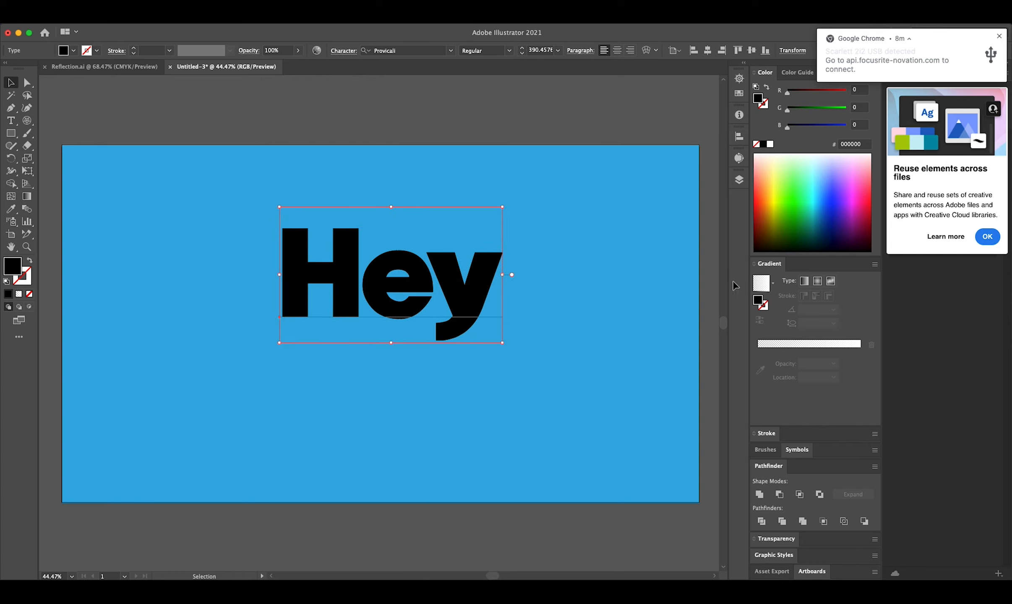
left_click(740, 93)
left_click(646, 108)
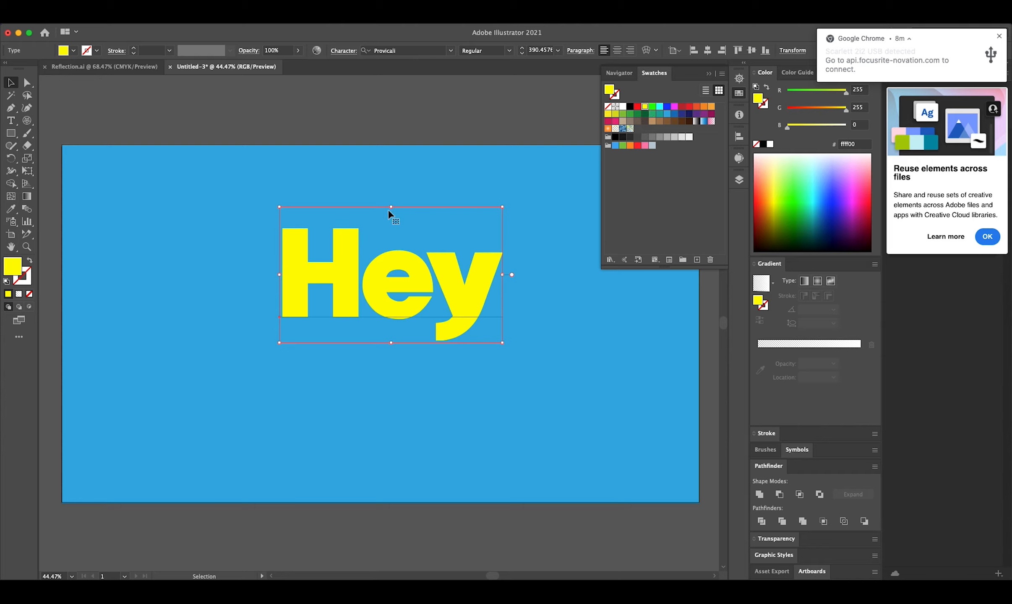
Copy the yellow word Hey and paste the duplicate in front, exactly over the original
left_click(370, 172)
left_click(405, 318)
key("a")
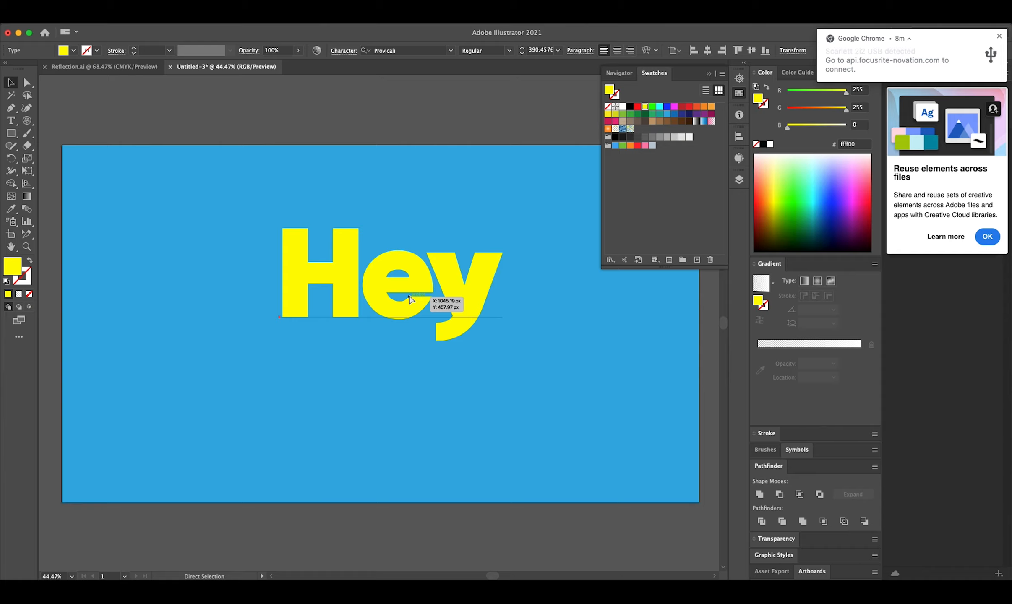
key("v")
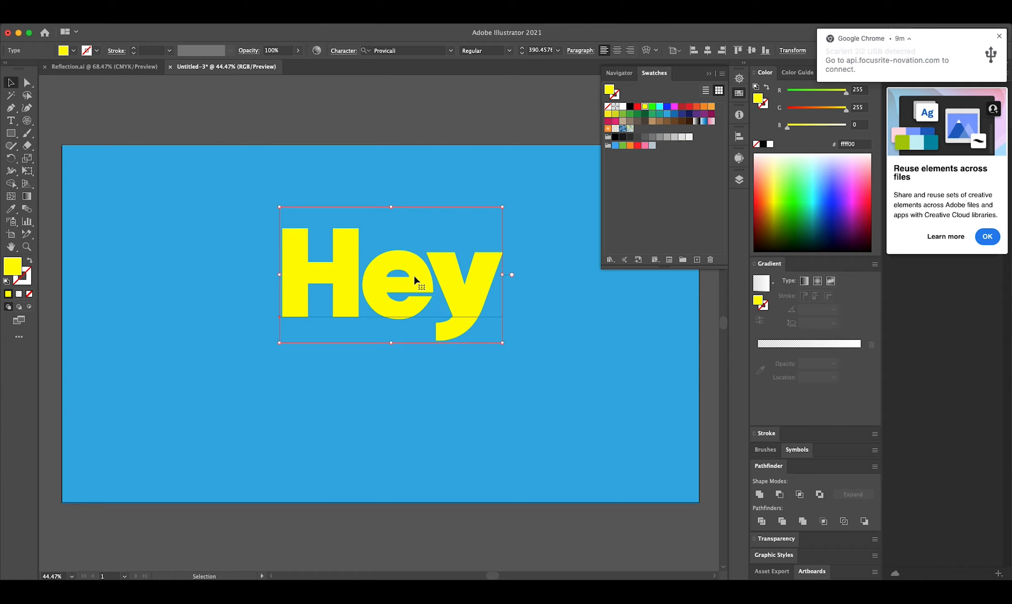
Reflect the front copy across the horizontal axis and position it just beneath the baseline of the original word
right_click(414, 275)
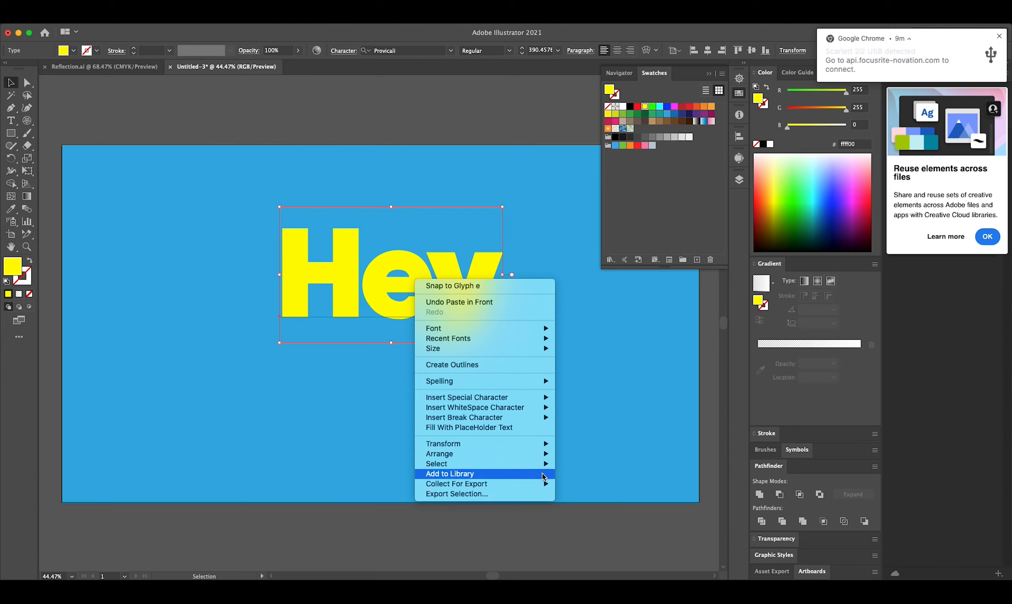
mouse_move(546, 446)
left_click(615, 479)
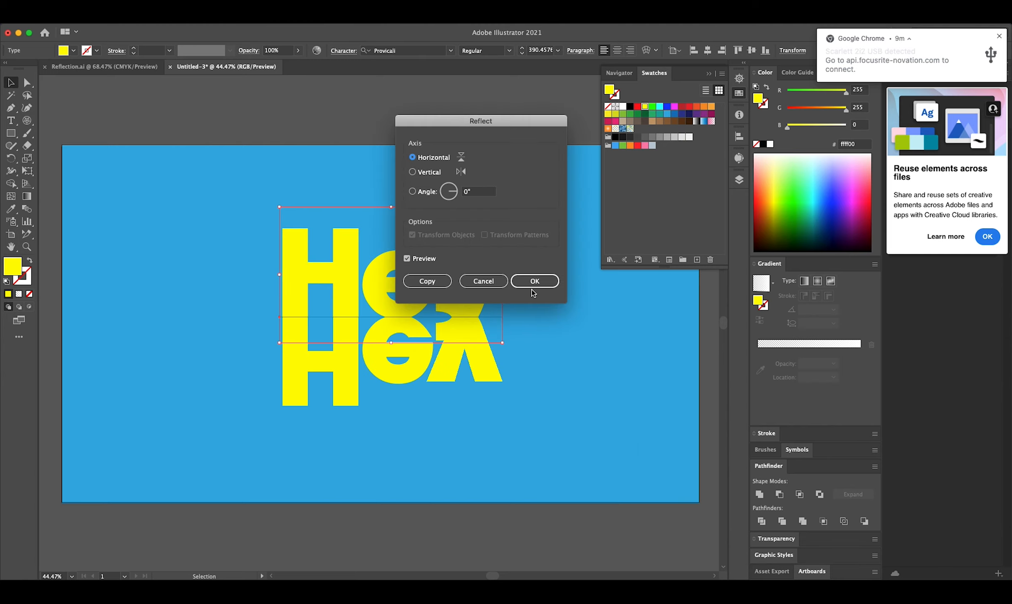
left_click(534, 282)
left_click_drag(422, 365, 422, 370)
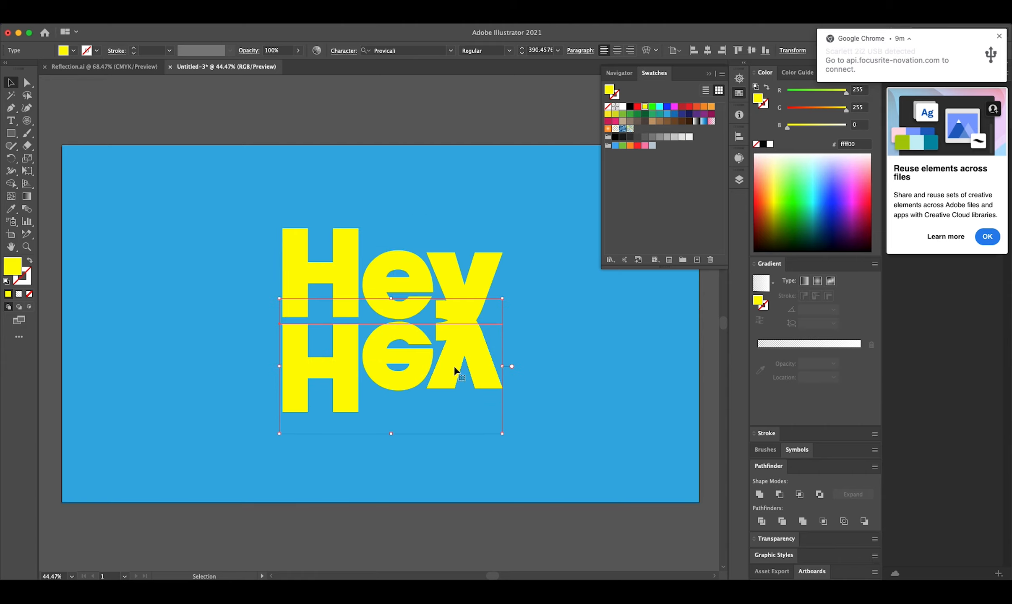
left_click(566, 352)
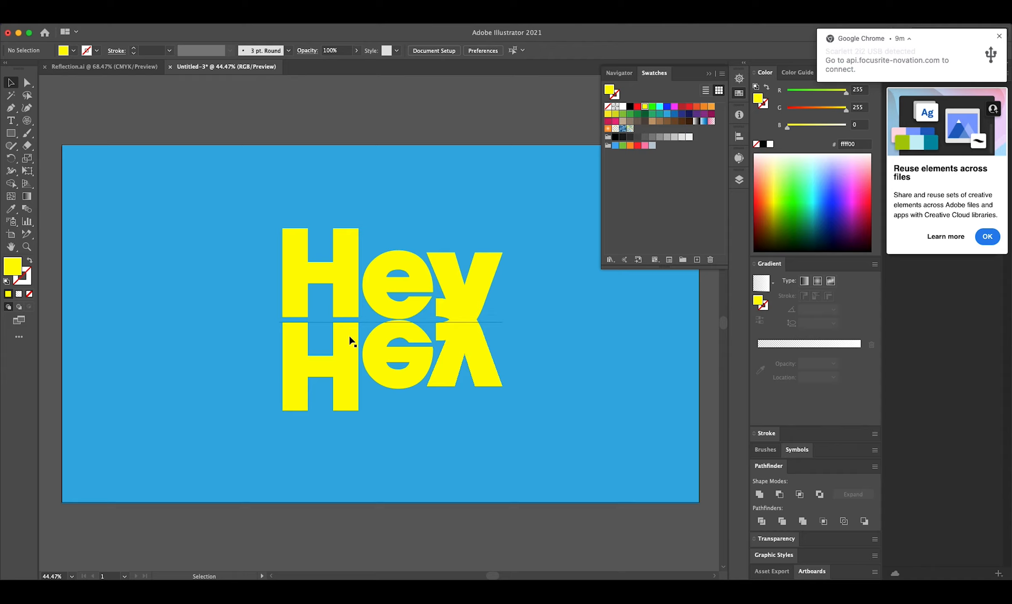
Convert the flipped copy of Hey to outlines and deselect it
left_click(337, 378)
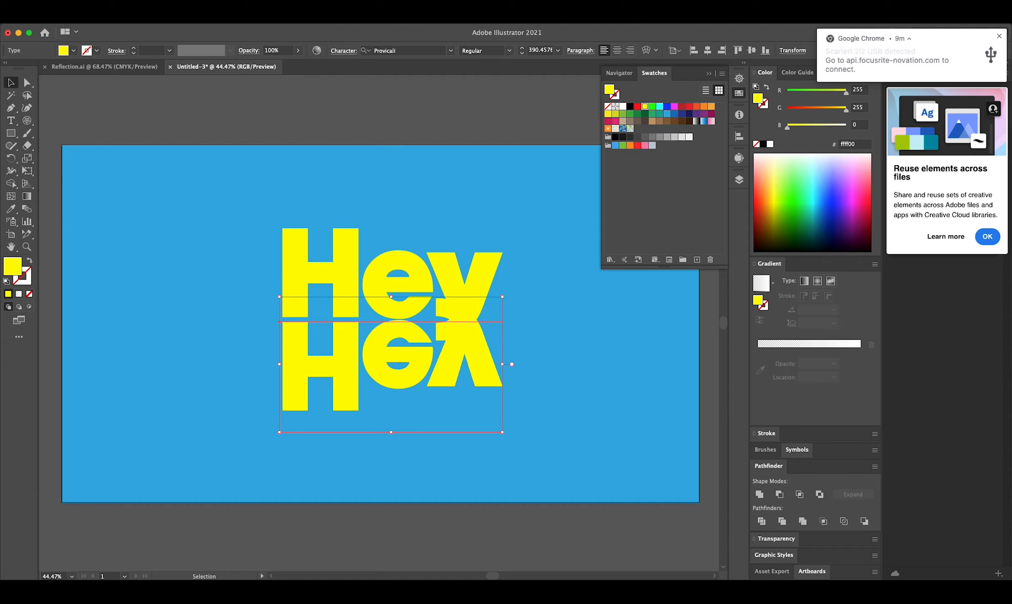
left_click(158, 18)
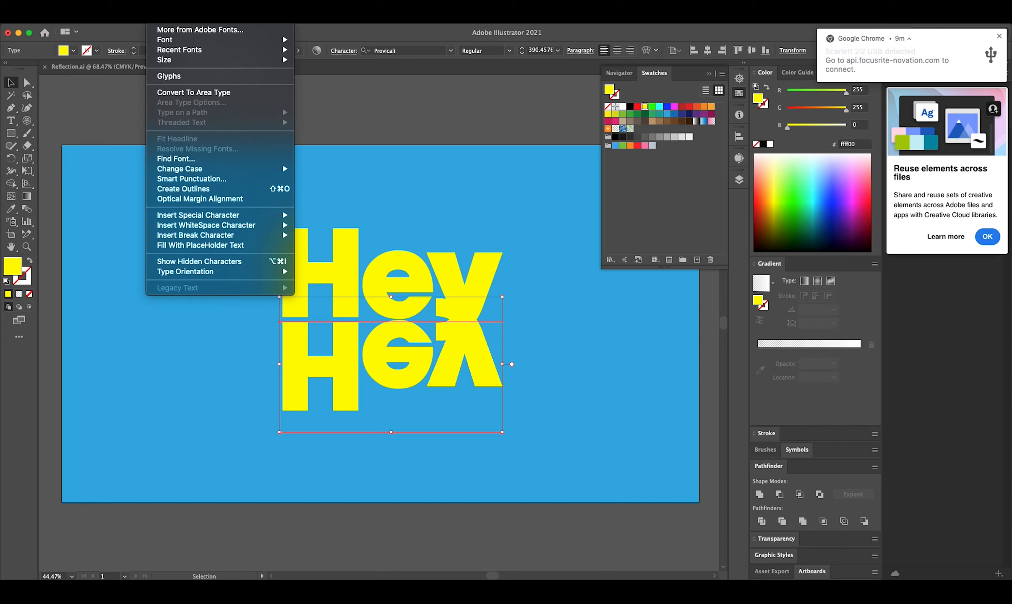
left_click(202, 190)
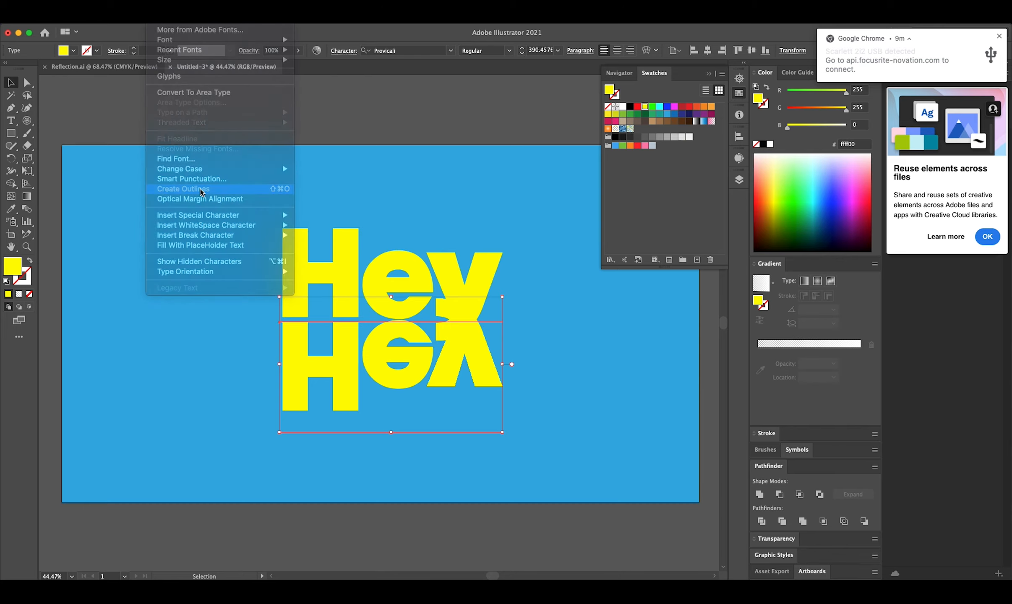
left_click(373, 154)
Isolate the flipped outlines and move the mirrored y straight down until it just clears the original y's tail
left_click(468, 352)
double_click(466, 335)
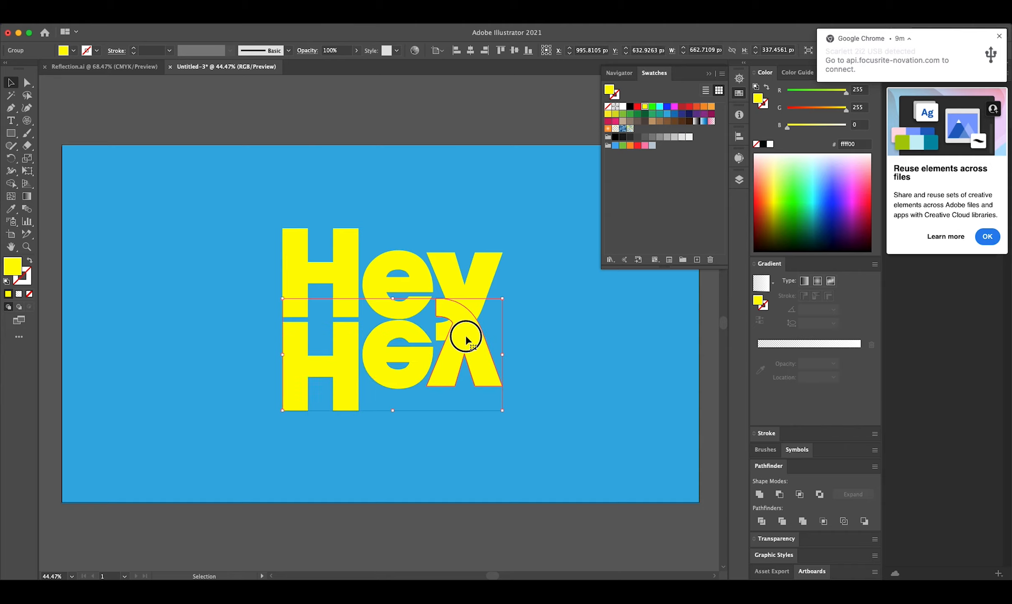
left_click_drag(466, 334, 466, 375)
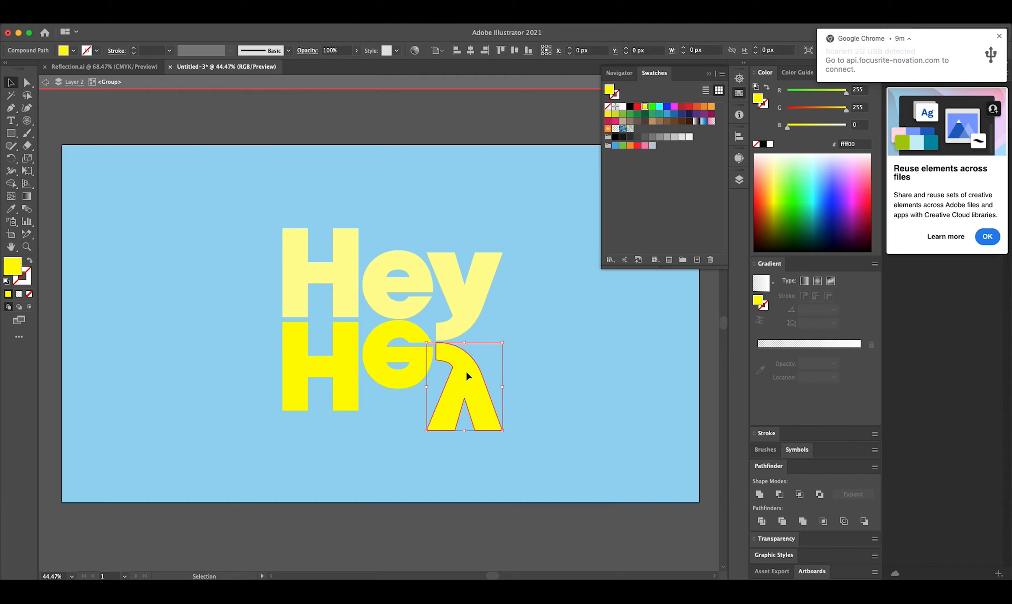
double_click(564, 367)
Apply the white-to-transparent gradient to the flipped letters and run it nearly vertically from their lower part up into the original word
left_click(314, 373)
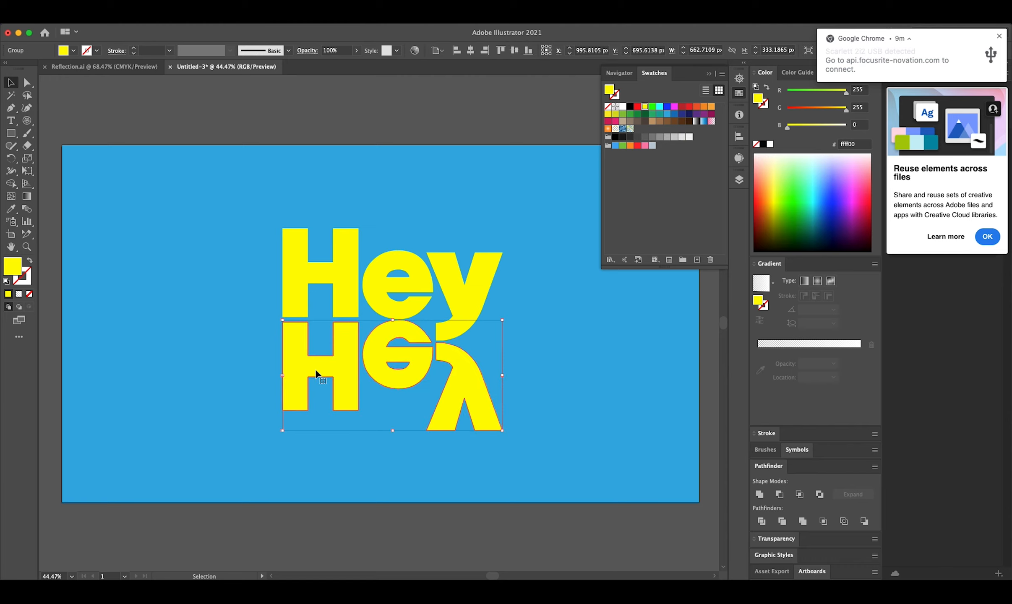
left_click(795, 345)
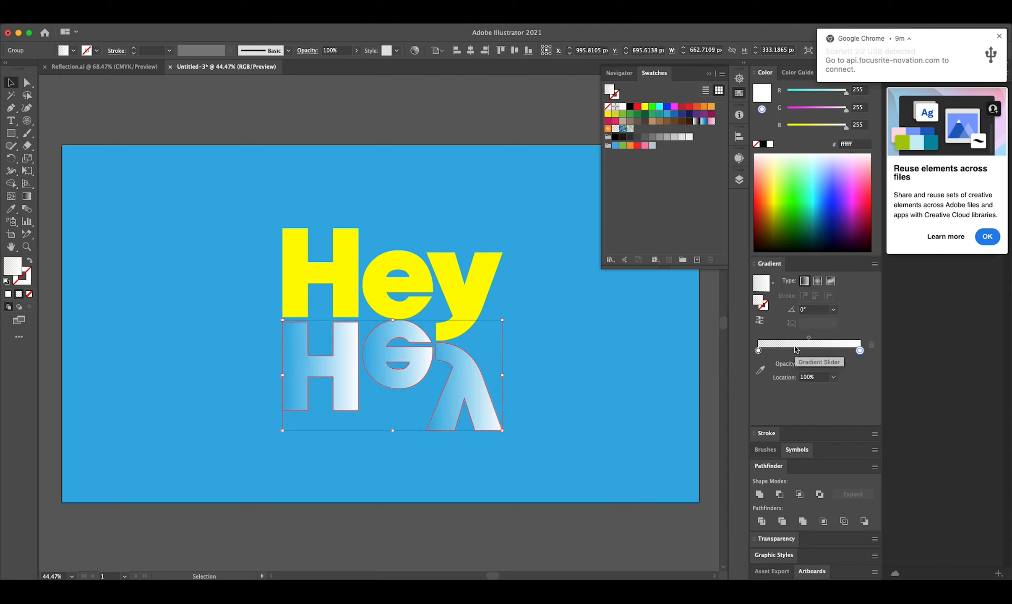
left_click(24, 198)
left_click_drag(381, 417, 385, 278)
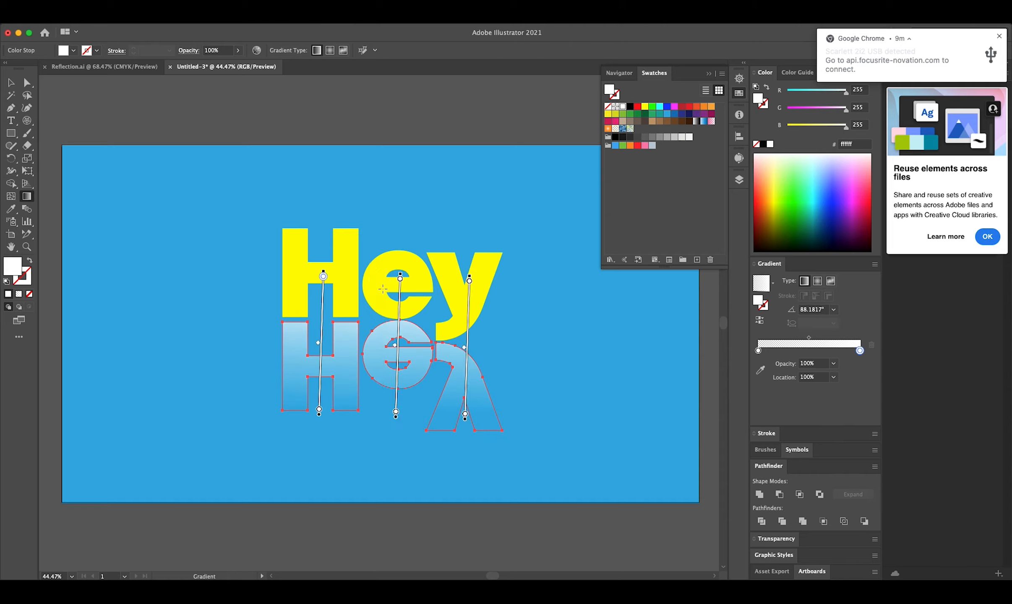
Shift the gradient midpoint on the mirrored e toward its white end and deselect the letters to check the fade
left_click(397, 332)
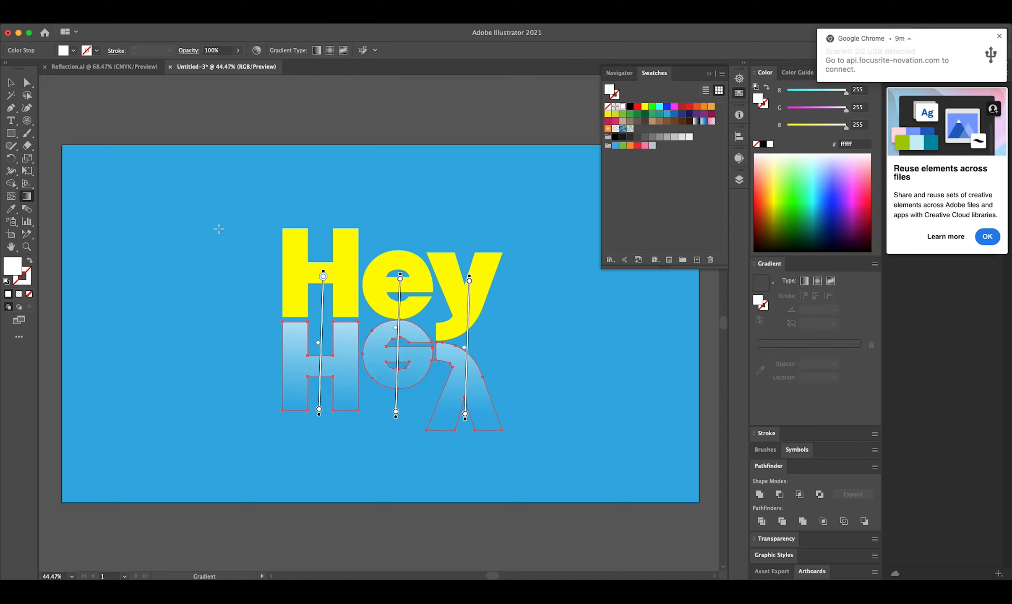
left_click(11, 81)
left_click(175, 201)
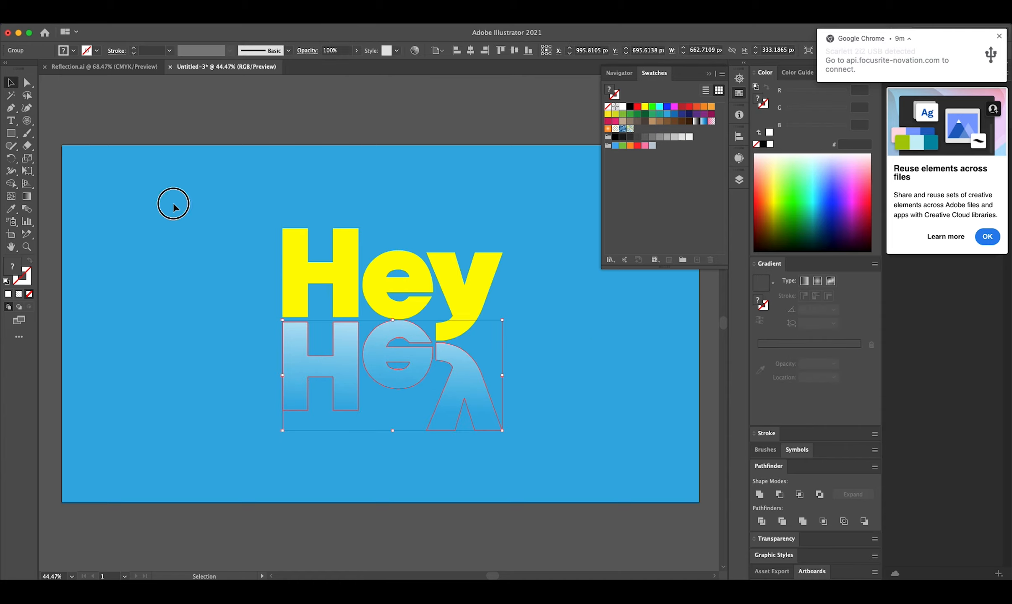
left_click(407, 364)
left_click(254, 329)
left_click(311, 370)
left_click(601, 377)
left_click(549, 359)
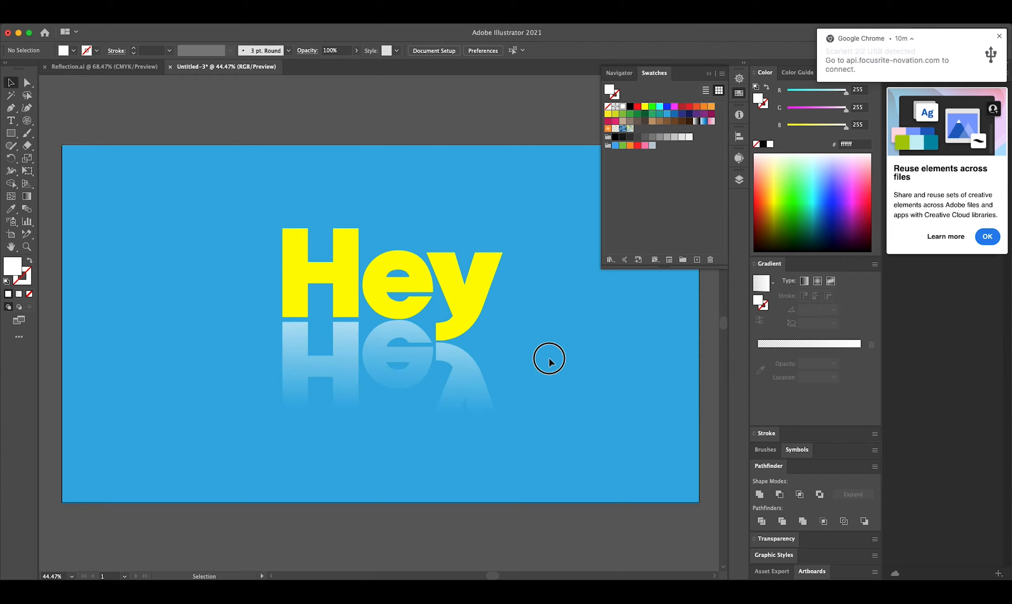
left_click(461, 359)
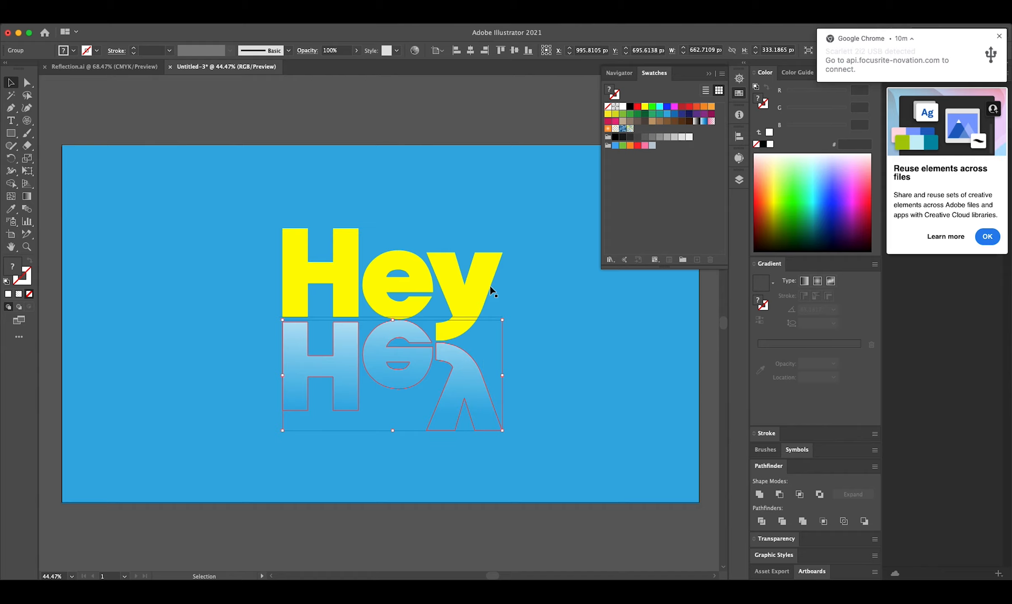
left_click(447, 356)
double_click(447, 357)
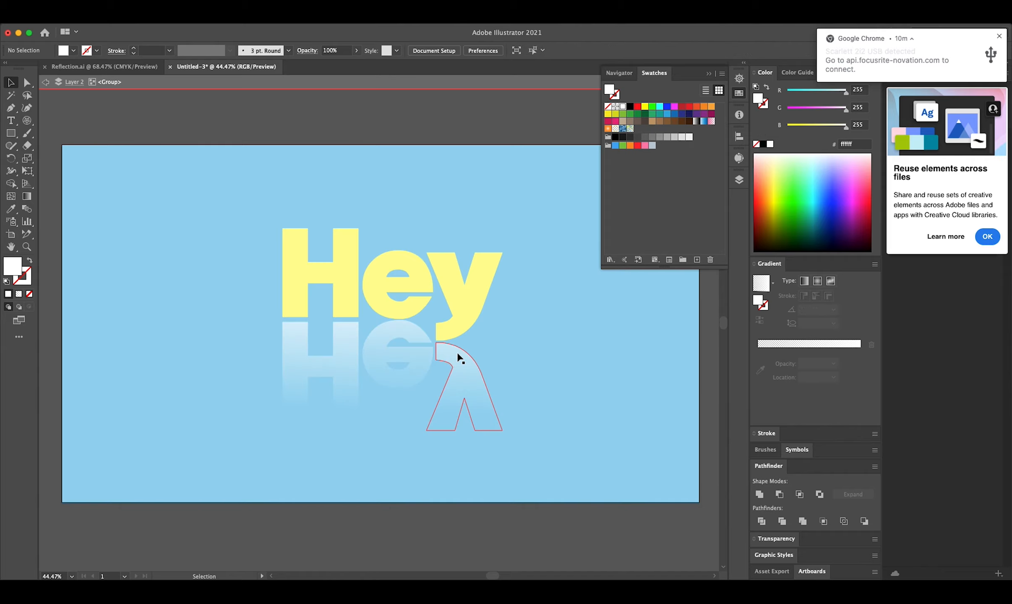
left_click(457, 354)
left_click_drag(541, 360, 307, 391)
double_click(255, 384)
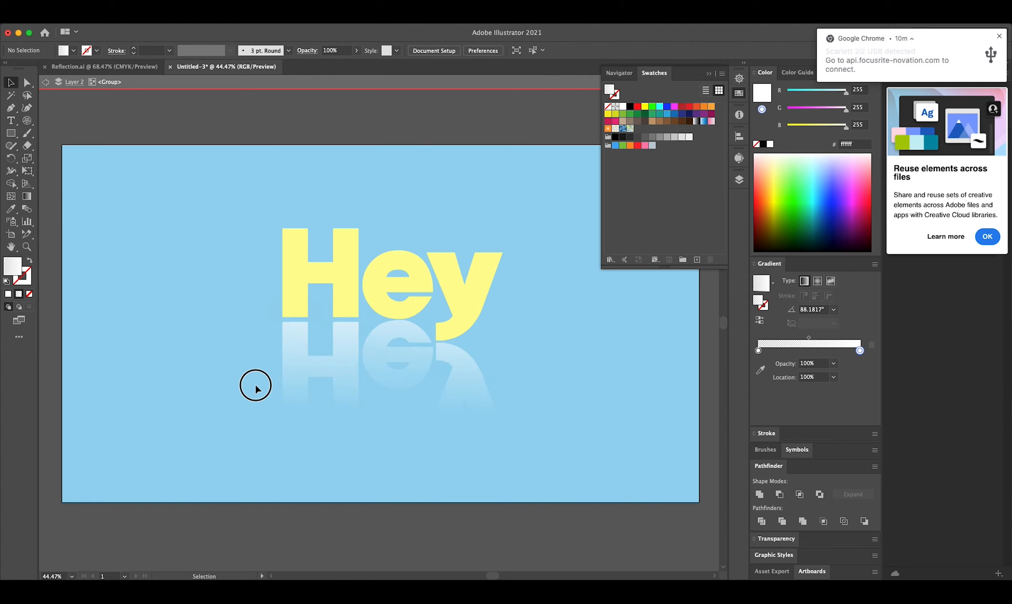
Redraw the gradient on the whole reflection nearly vertically, from the base of the mirrored H up to the yellow word's baseline, and deselect
left_click(358, 371)
left_click(27, 196)
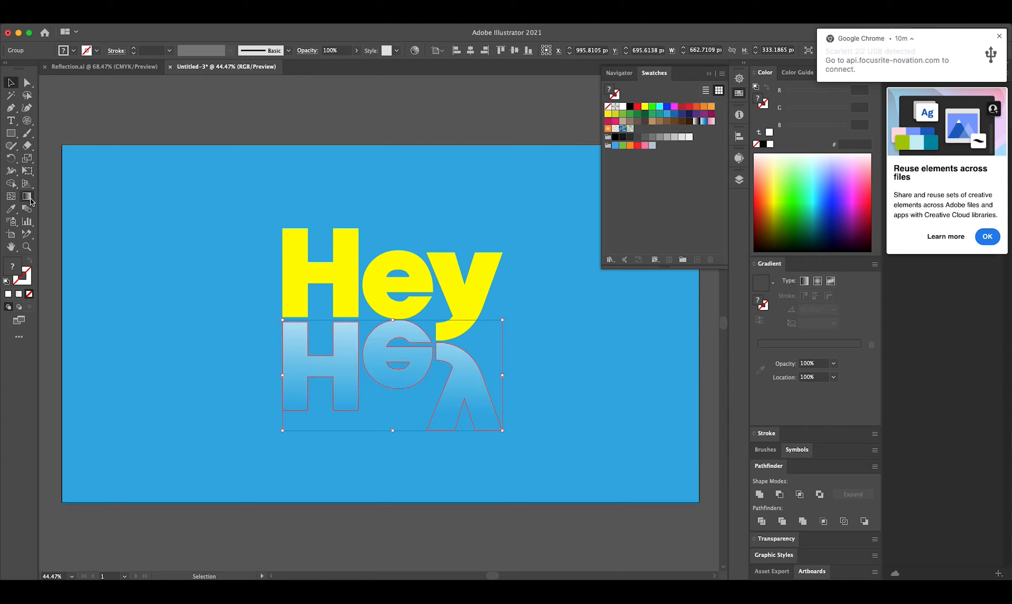
left_click_drag(358, 411, 364, 315)
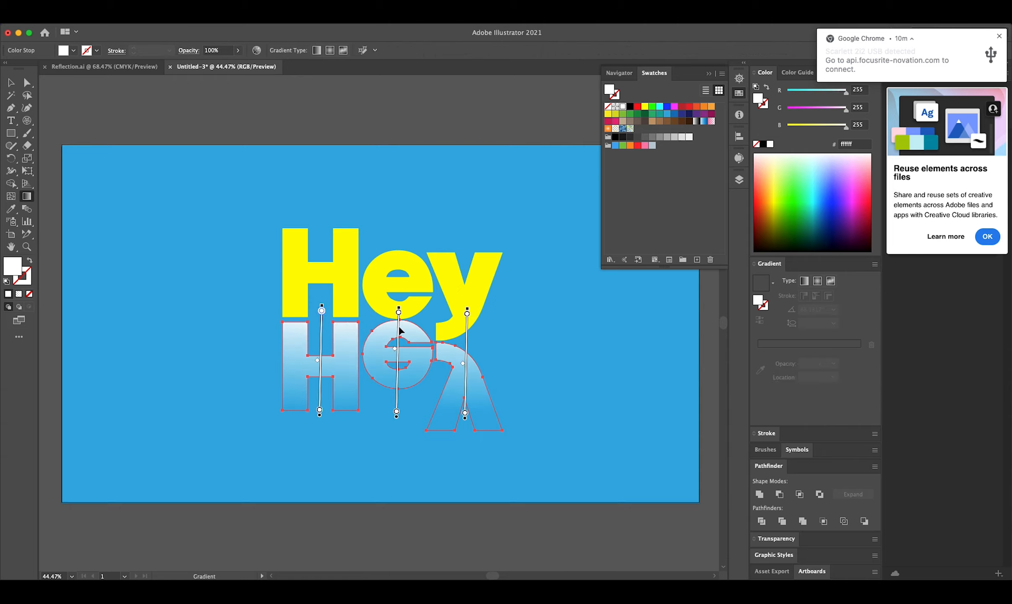
left_click(773, 283)
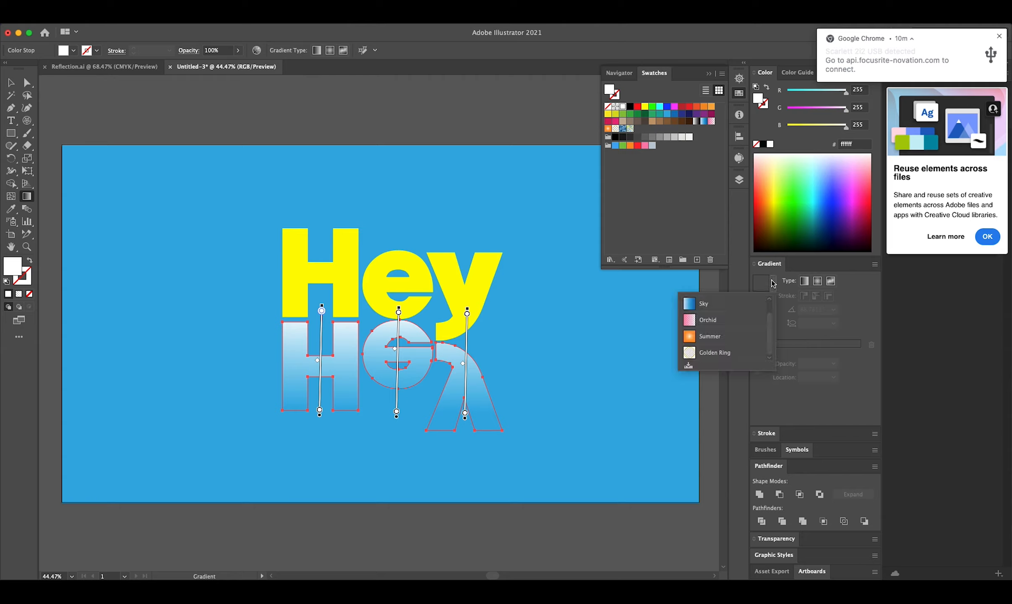
left_click(651, 316)
left_click(11, 83)
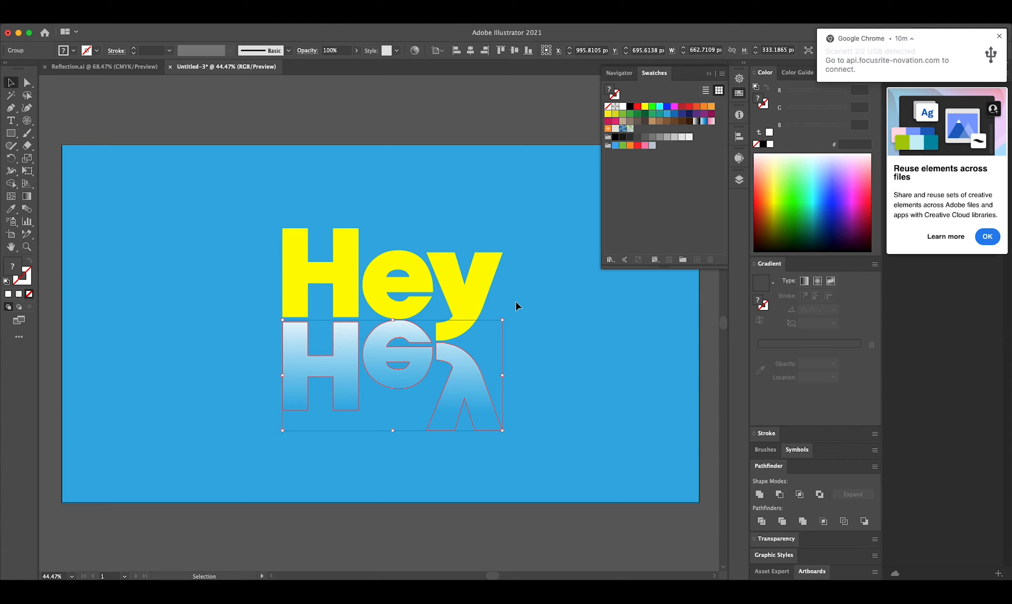
left_click(475, 229)
Isolate the reflected letters, save the mirrored y's white-to-transparent gradient as a new swatch, and leave isolation
left_click(463, 381)
double_click(463, 379)
left_click(464, 379)
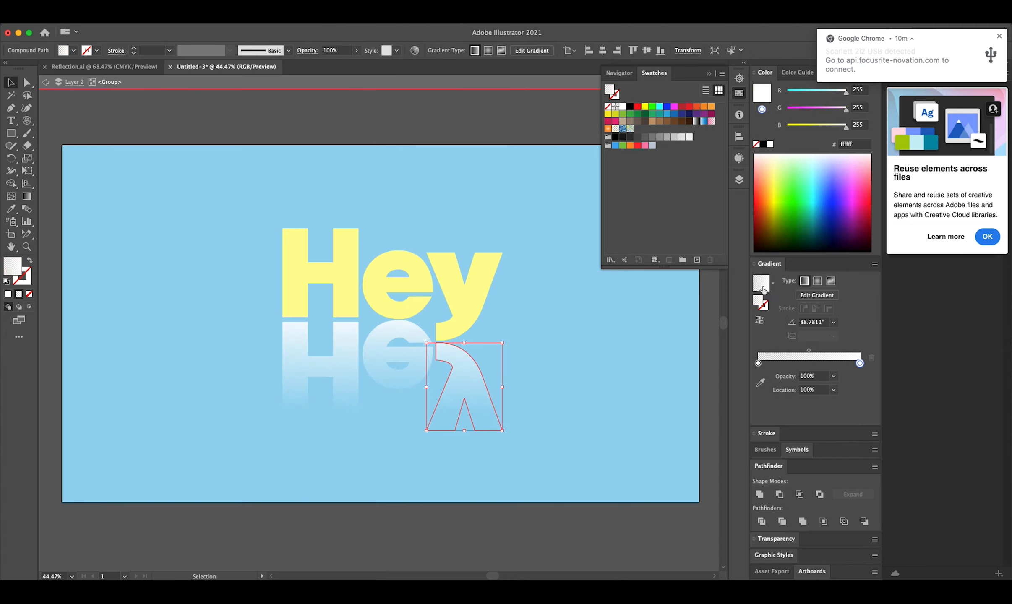
left_click_drag(762, 290, 638, 127)
left_click(512, 313)
left_click(479, 374)
double_click(558, 355)
Apply the saved white-to-transparent gradient swatch to the entire reflection group and deselect it
left_click(375, 378)
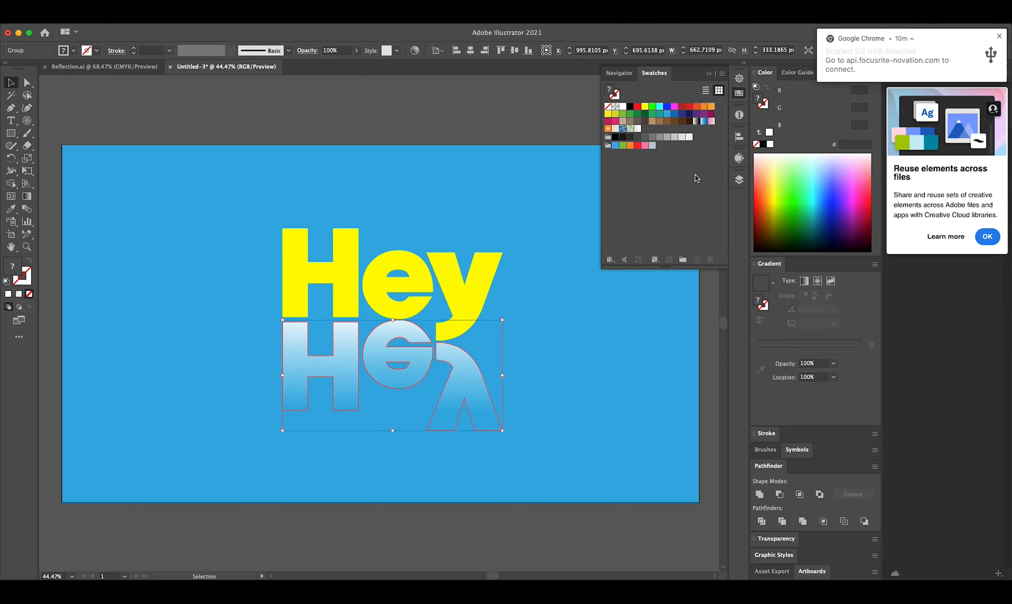
left_click(638, 129)
left_click(583, 420)
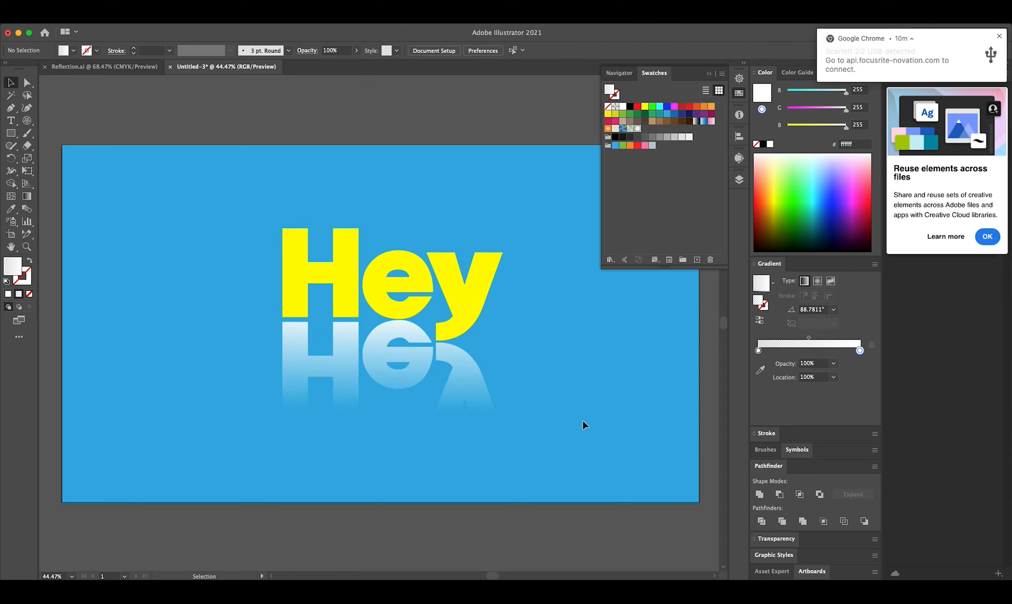
Redraw the reflection's gradient nearly vertically between the middle of the yellow e and the far edge of the mirrored e
left_click(448, 373)
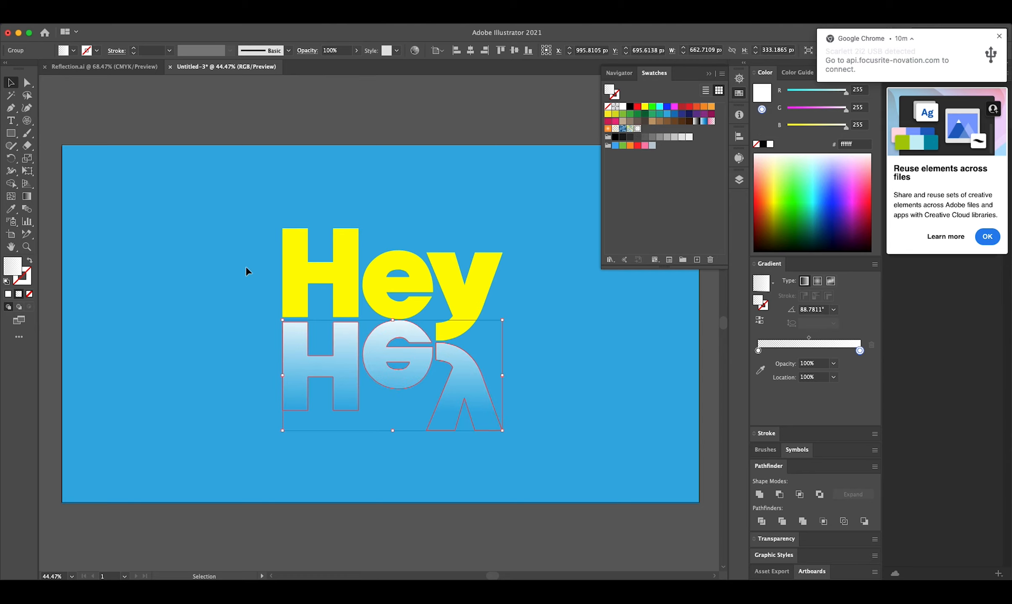
left_click(27, 196)
mouse_move(395, 291)
left_mouse_down()
mouse_move(407, 312)
mouse_move(409, 374)
mouse_move(399, 381)
left_mouse_up()
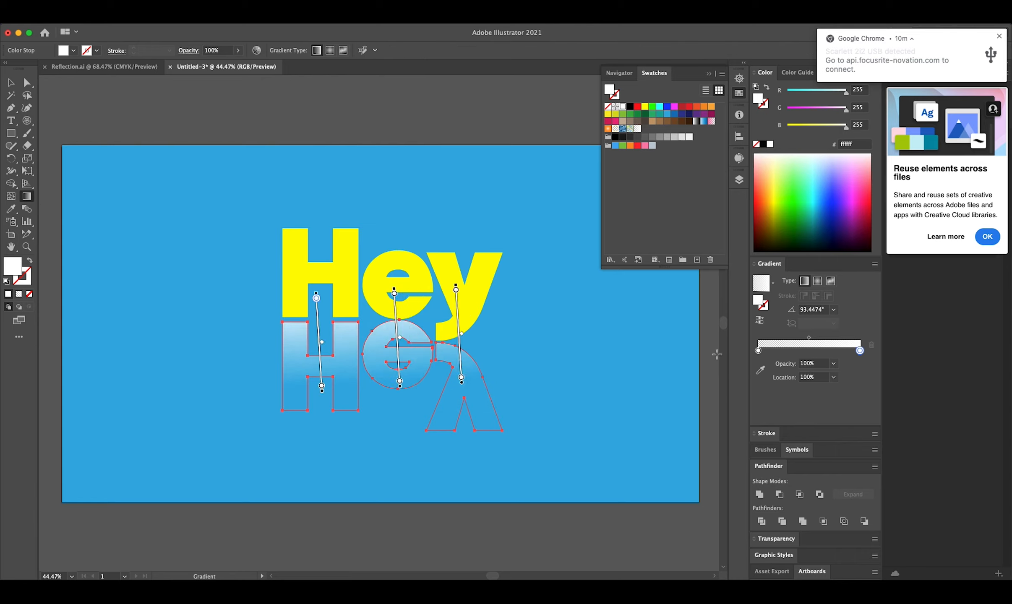
Change the reflection gradient's opaque white stop to RGB Yellow and deselect the letters
double_click(860, 351)
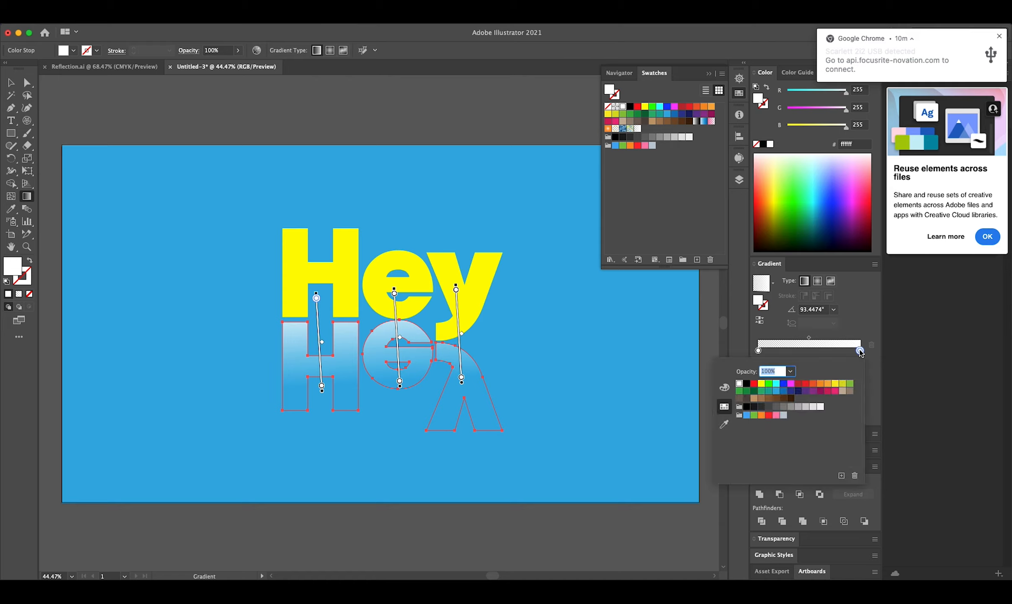
left_click(643, 109)
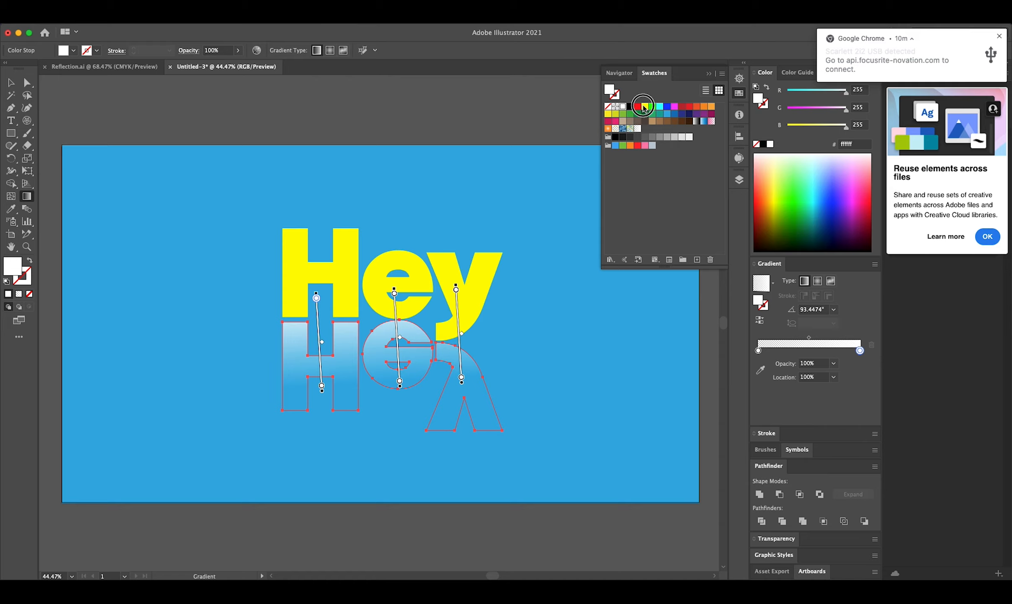
double_click(860, 351)
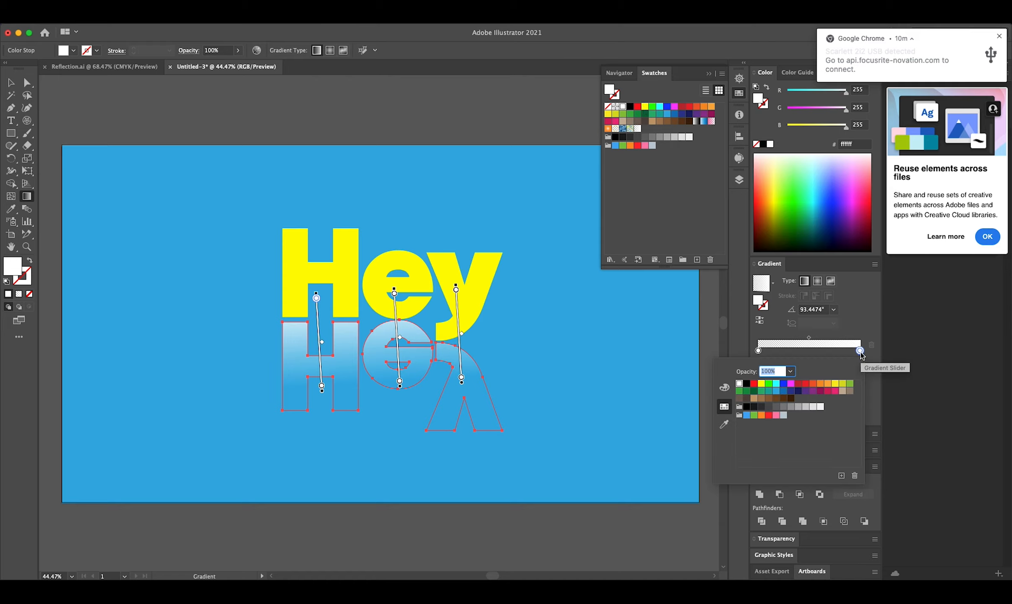
left_click(762, 384)
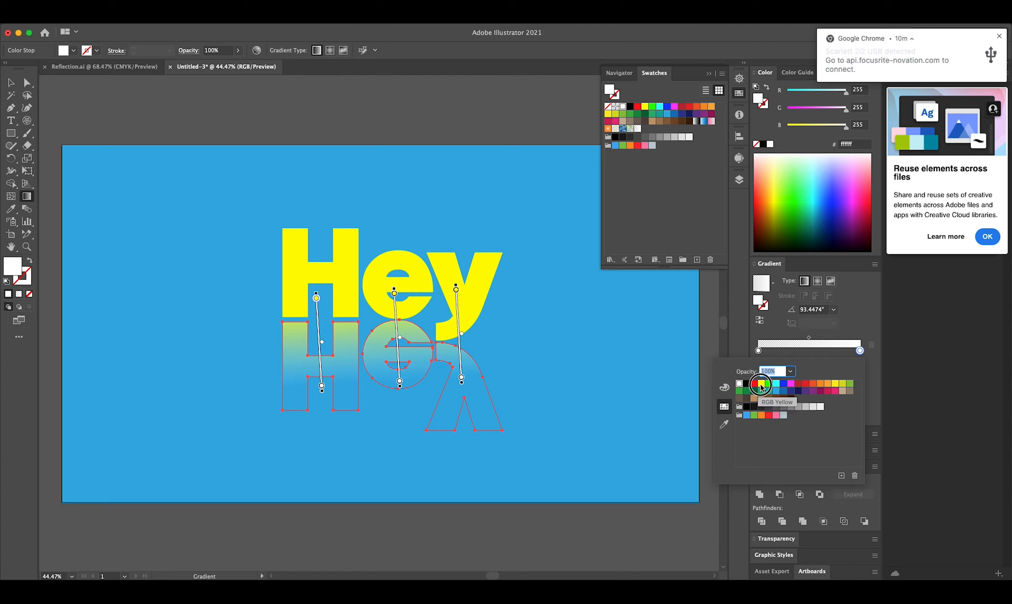
left_click(552, 320)
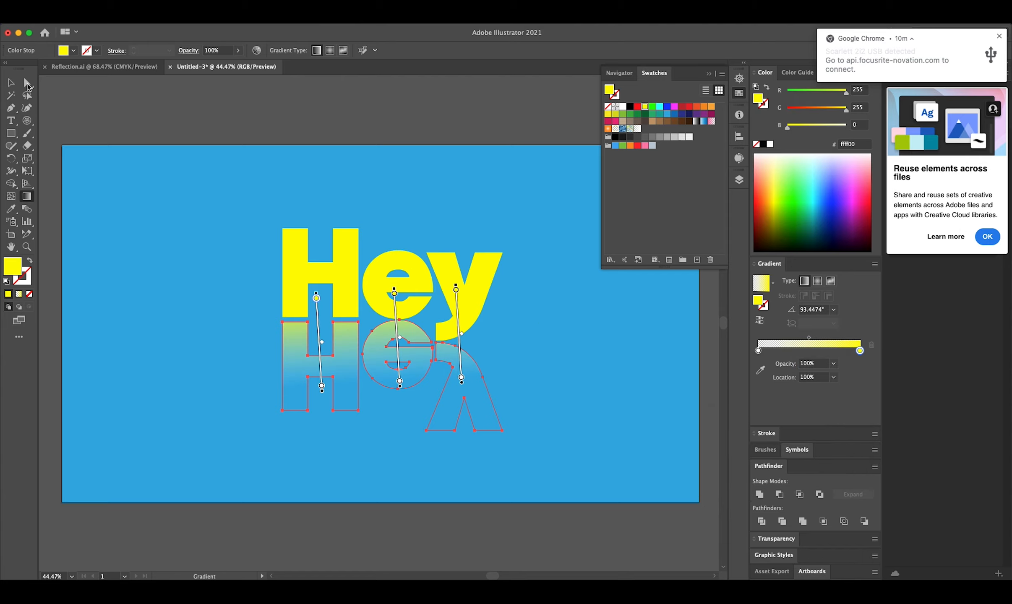
left_click(11, 83)
left_click(104, 151)
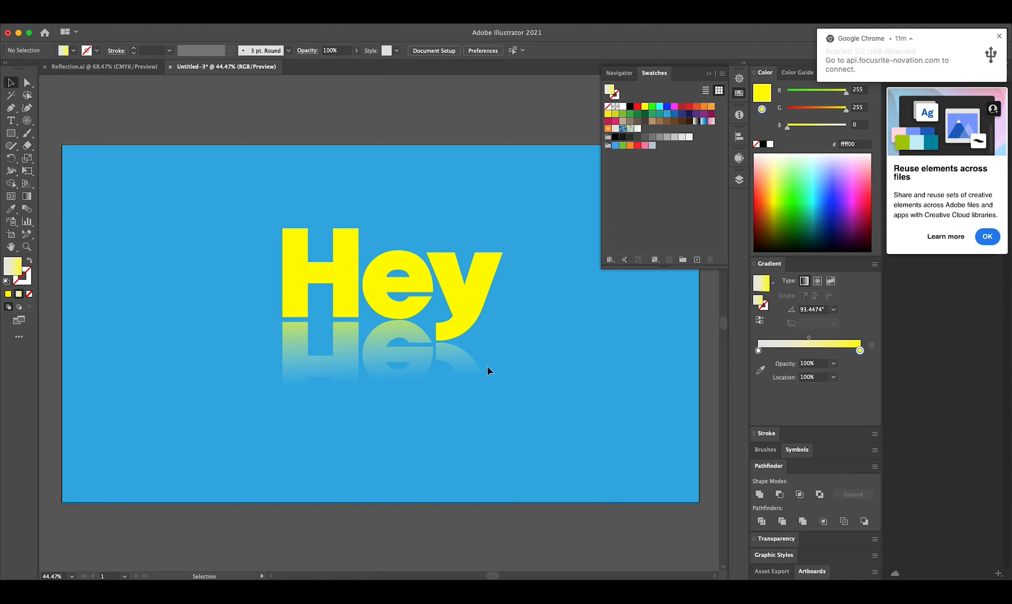
Convert the original yellow Hey text to outlines and deselect it
left_click(472, 291)
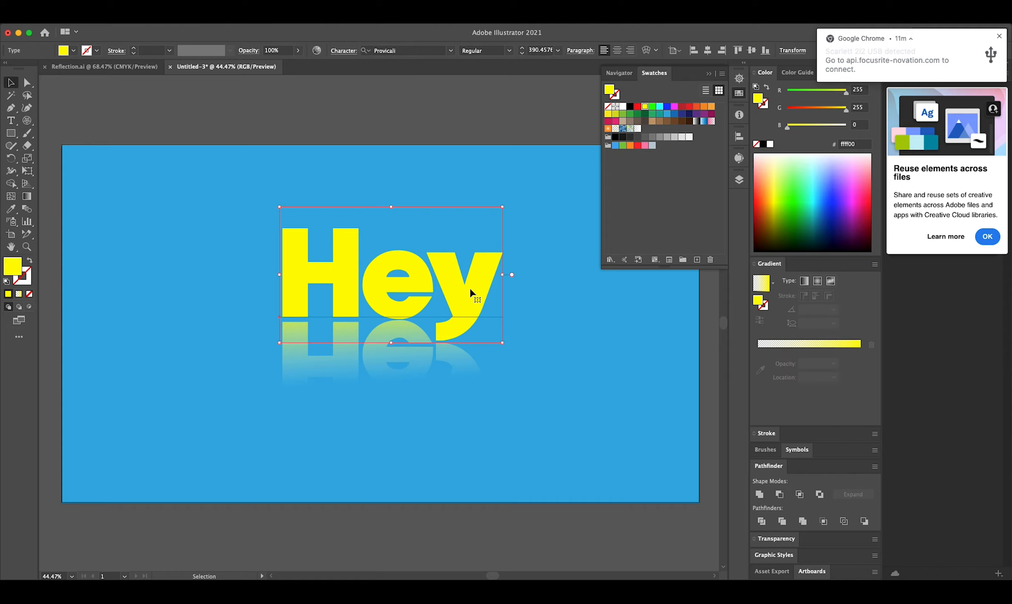
left_click(136, 23)
mouse_move(159, 23)
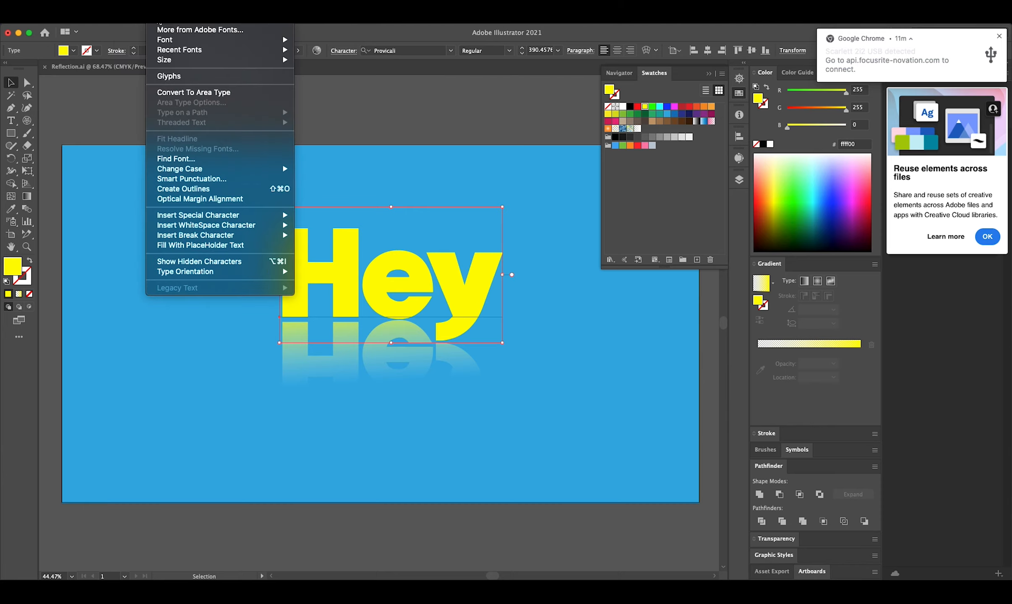
left_click(217, 188)
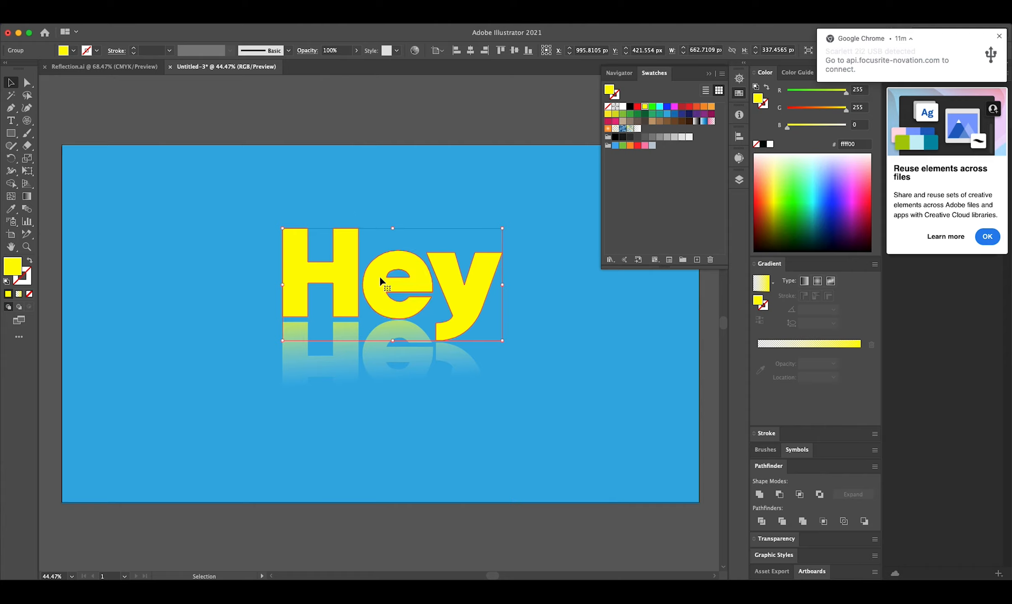
left_click(526, 298)
Isolate the outlined yellow word, move its y straight up about 36 px, and leave isolation
double_click(458, 291)
left_click(459, 295)
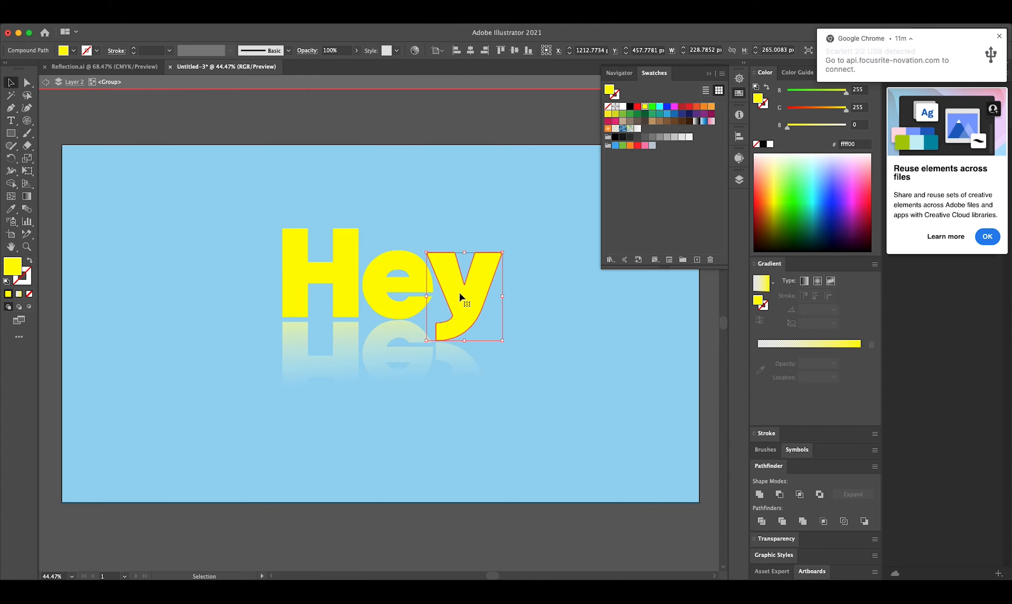
left_click_drag(461, 292, 459, 283)
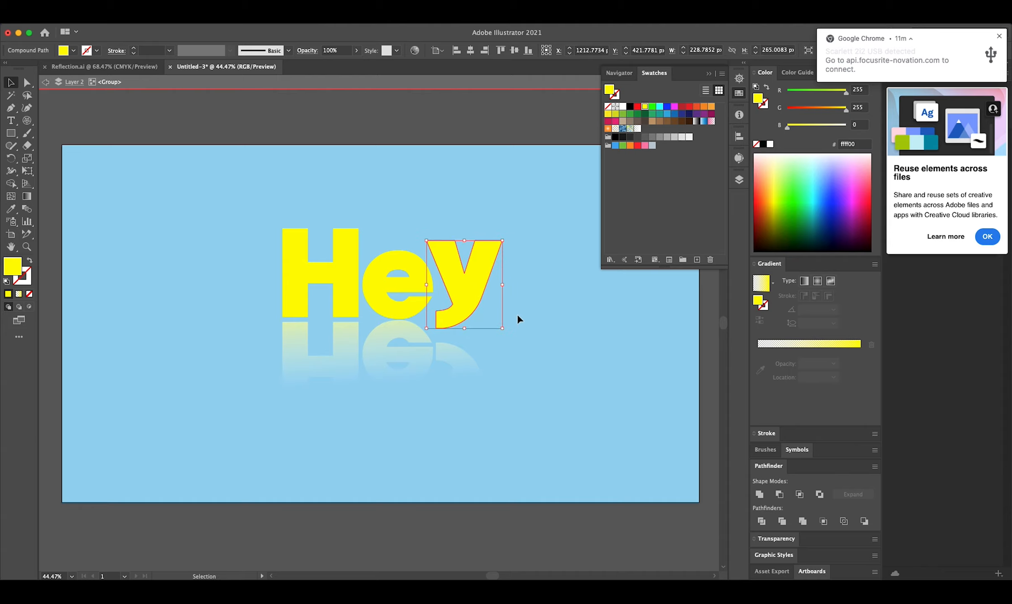
double_click(533, 319)
Isolate the reflection and move the mirrored y up about 30 px to sit just beneath the original y's tail, then leave isolation and deselect
left_click(455, 361)
double_click(455, 362)
left_click(458, 365)
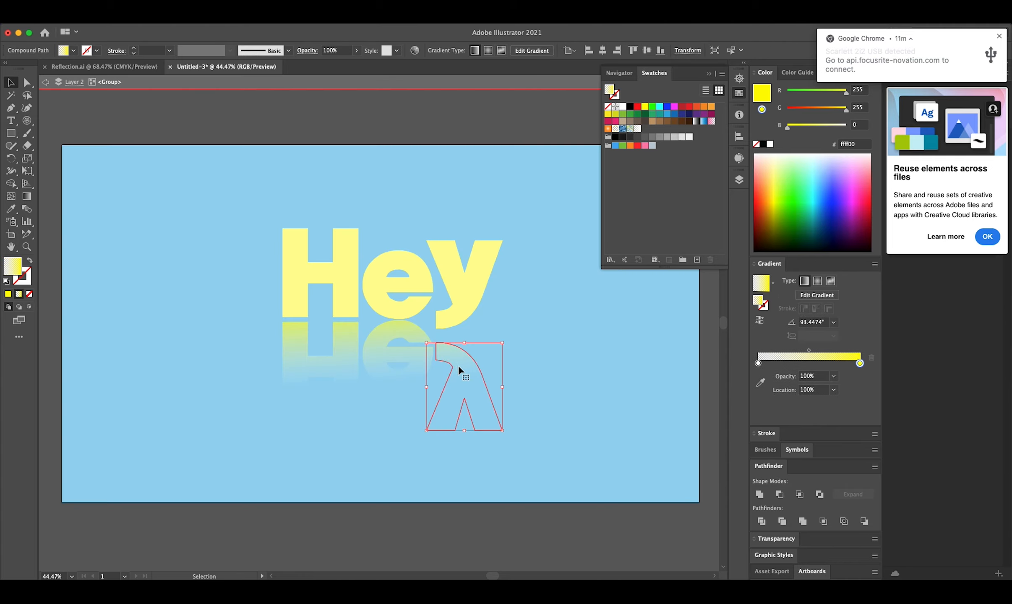
left_click_drag(457, 365, 458, 359)
double_click(532, 309)
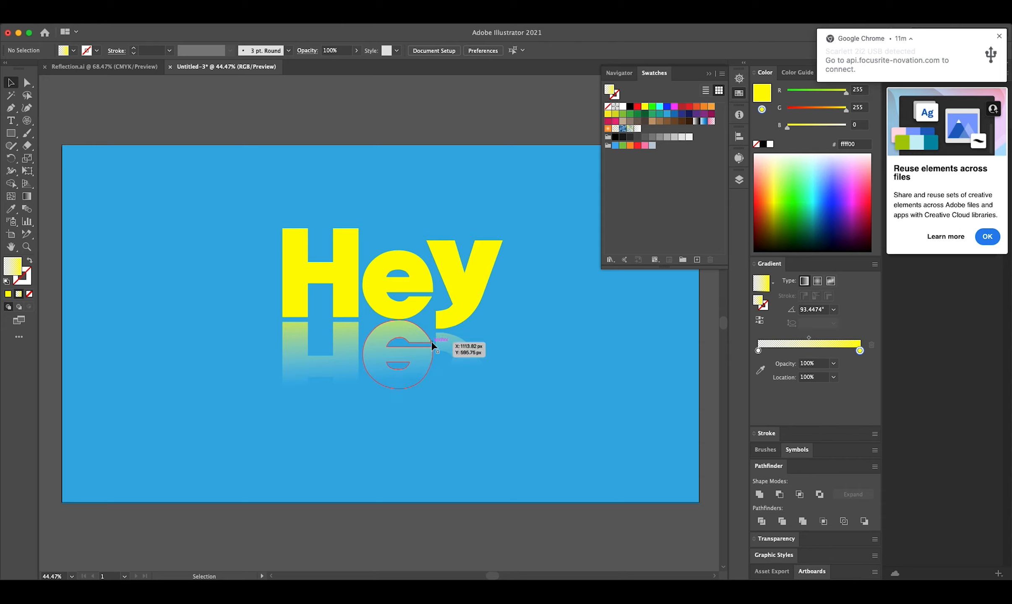
left_click(345, 333)
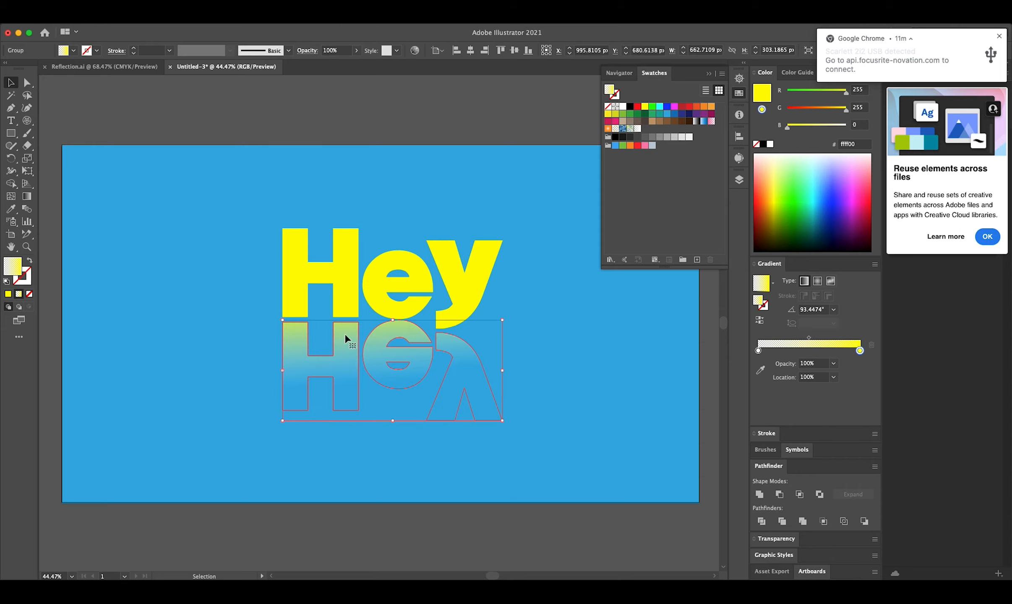
left_click(566, 321)
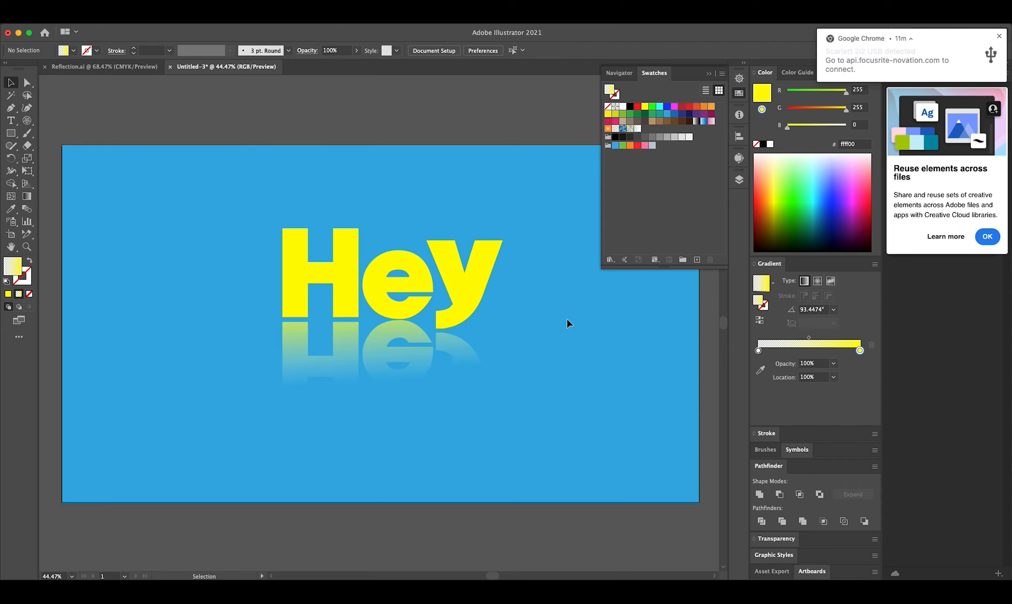